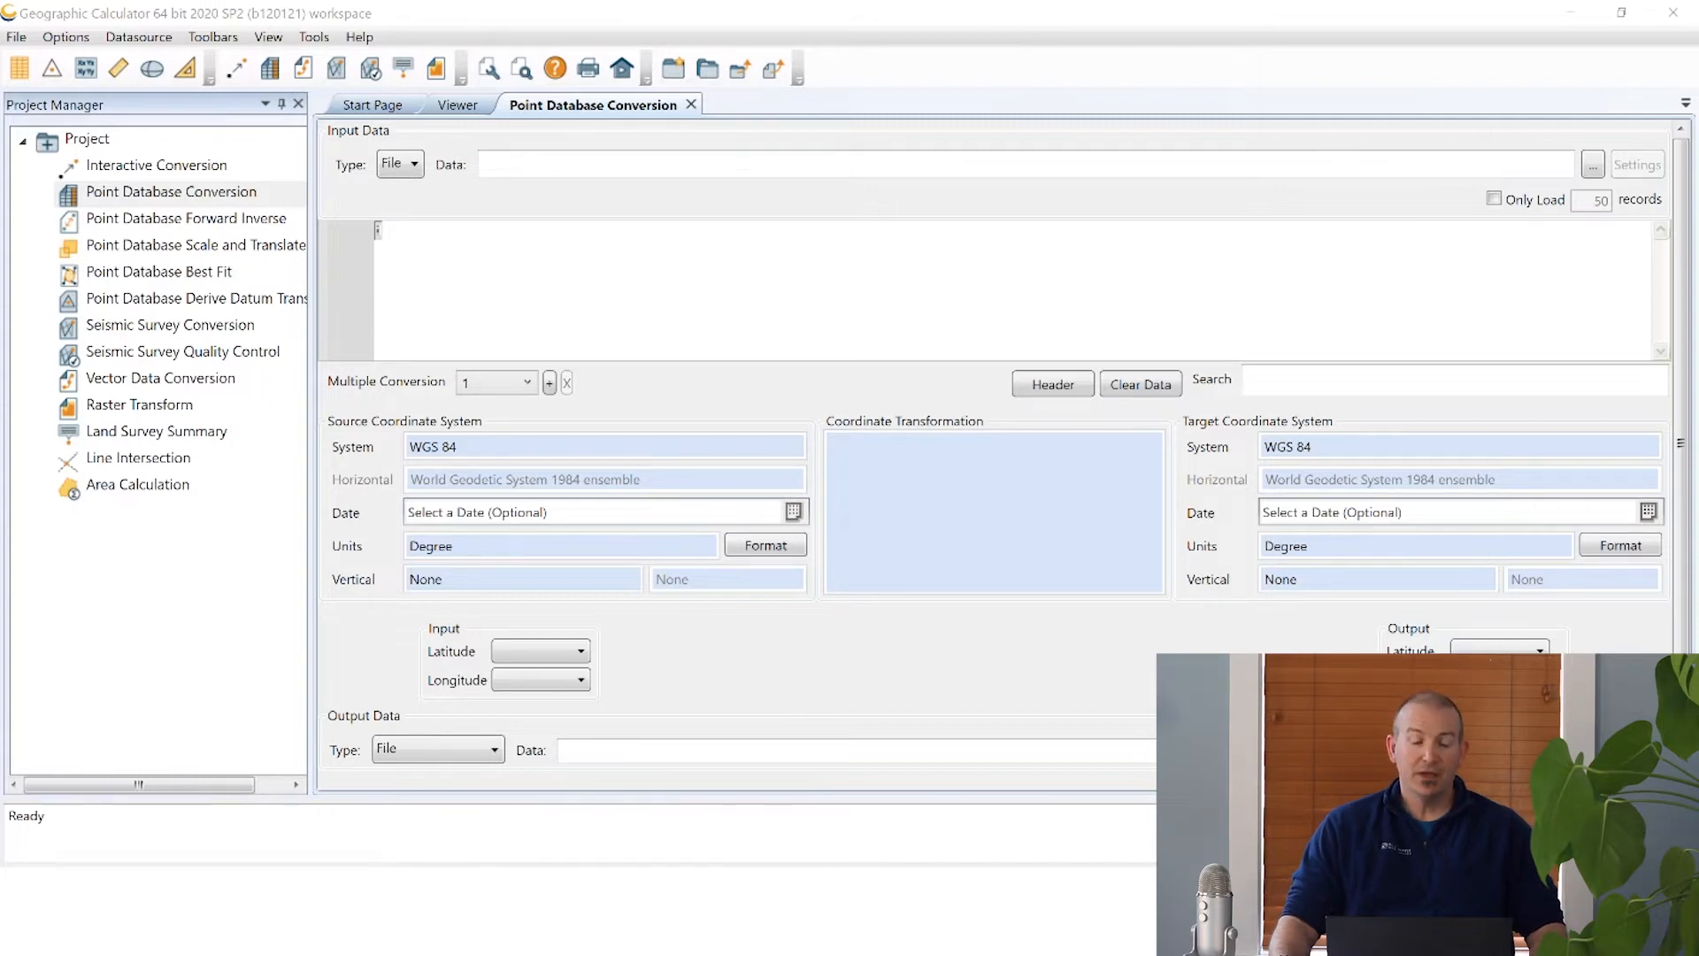
Check the layout of BMG_format_file.bmg in Notepad++ and add a text file scheme in Geographic Calculator with the unique extension bmg.
key(alt+Tab)
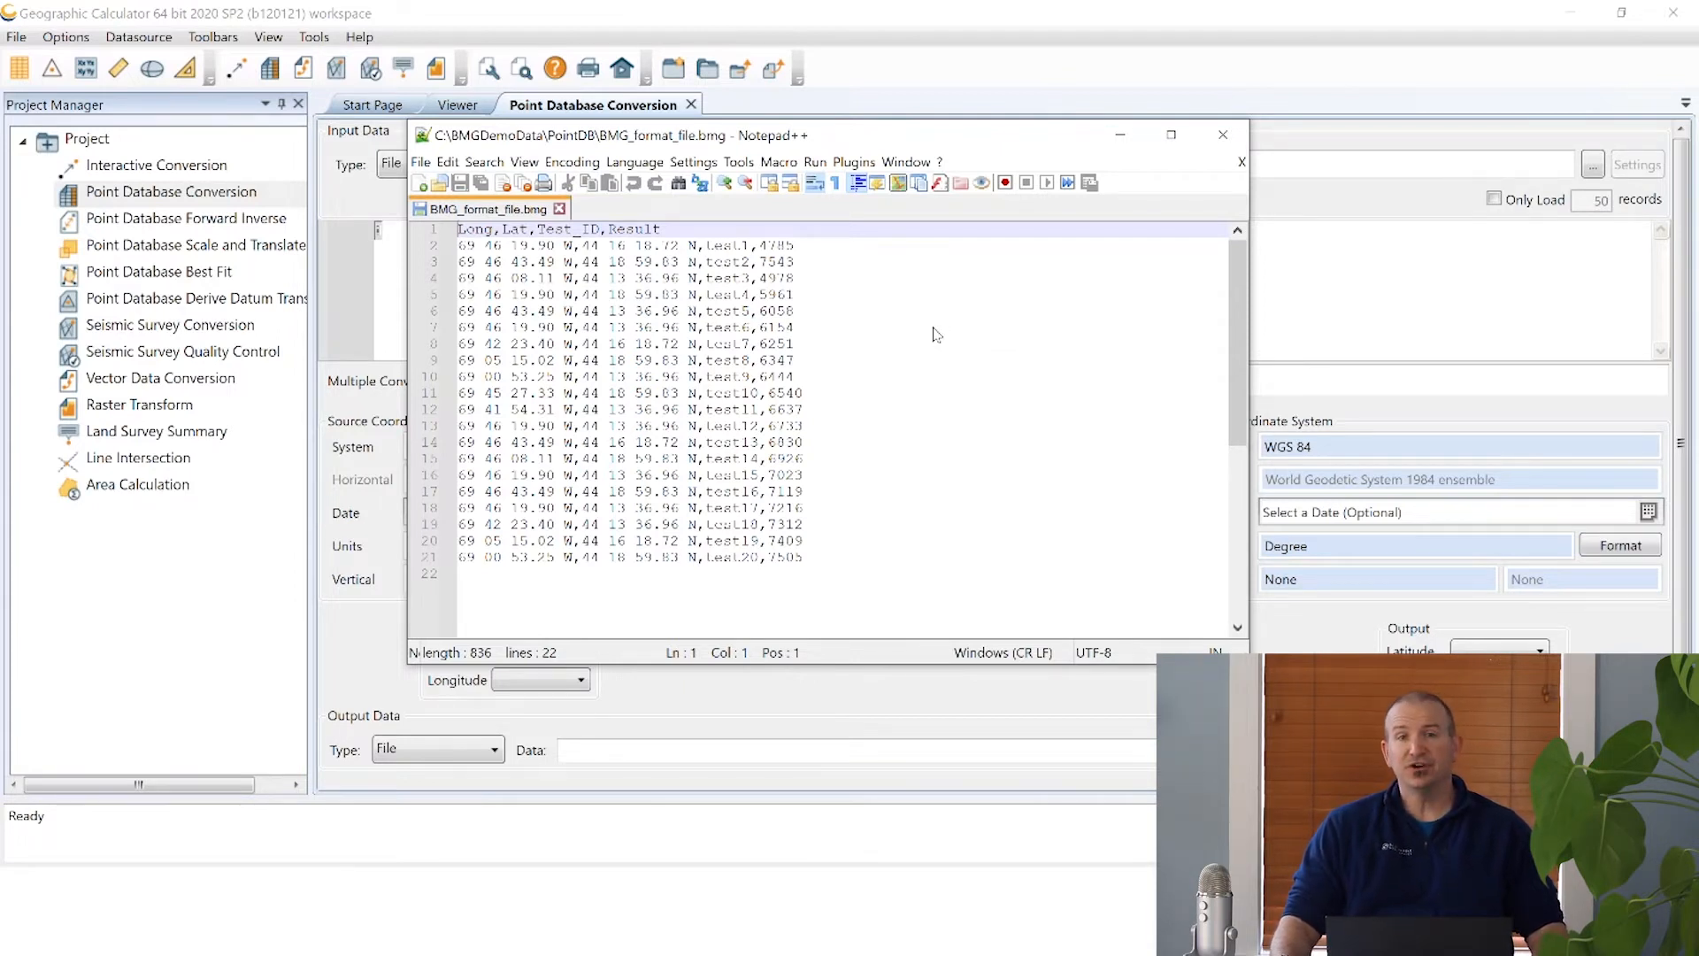
click(1026, 13)
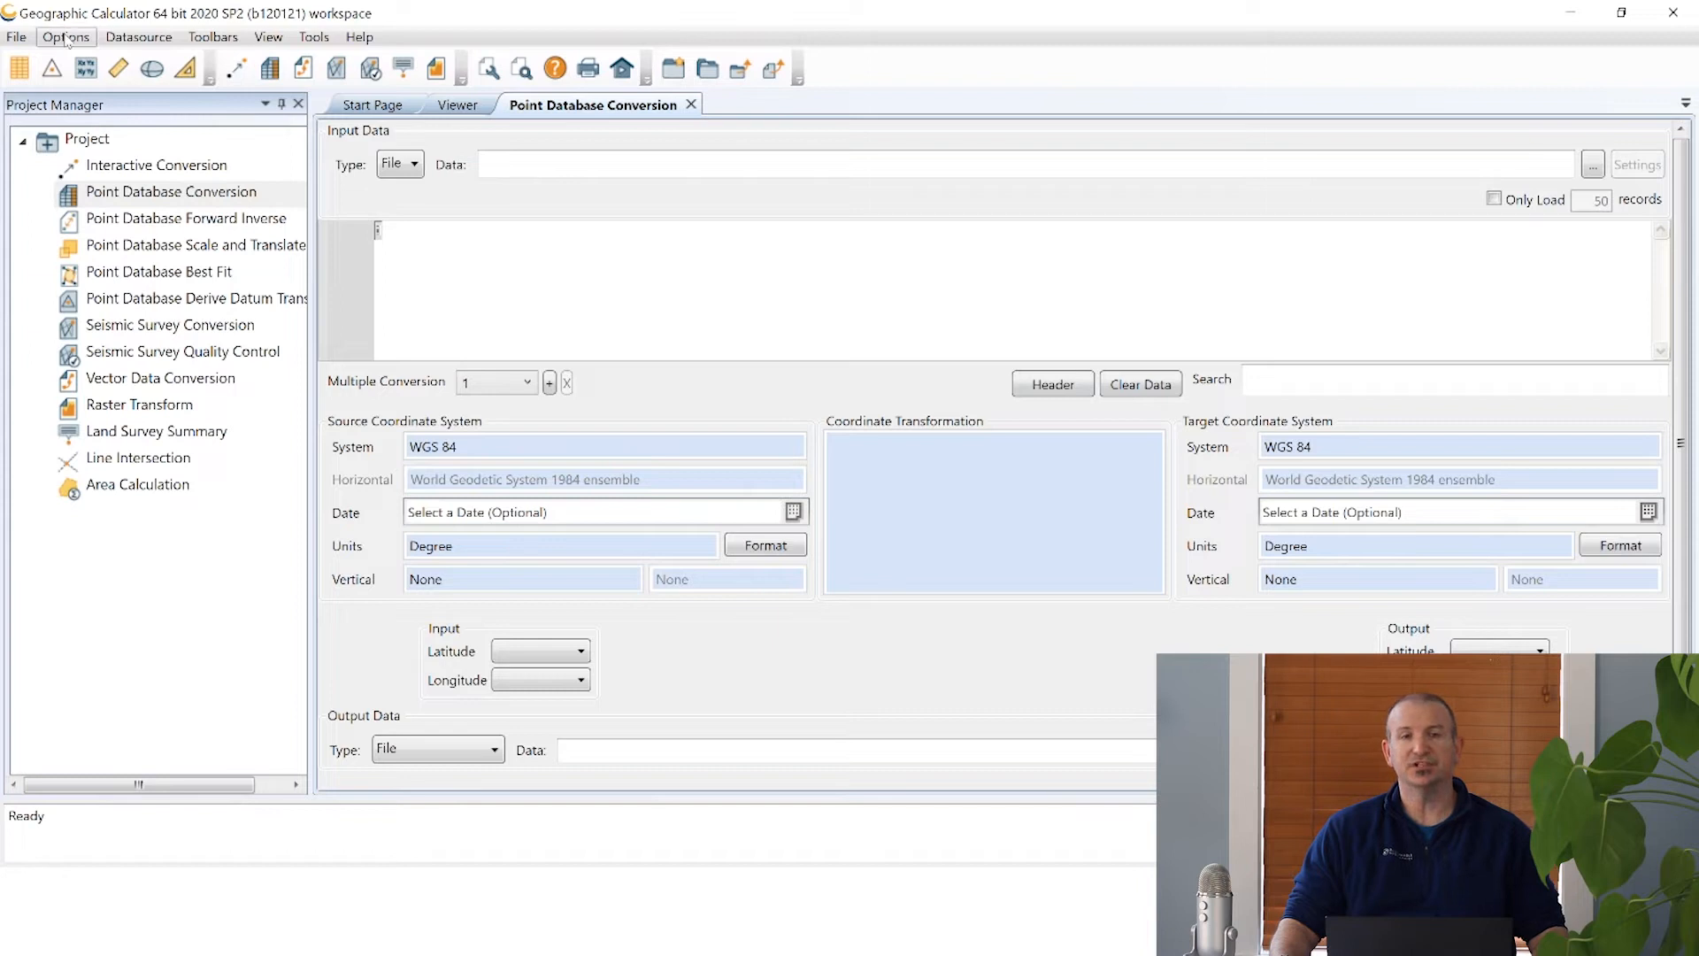
click(67, 39)
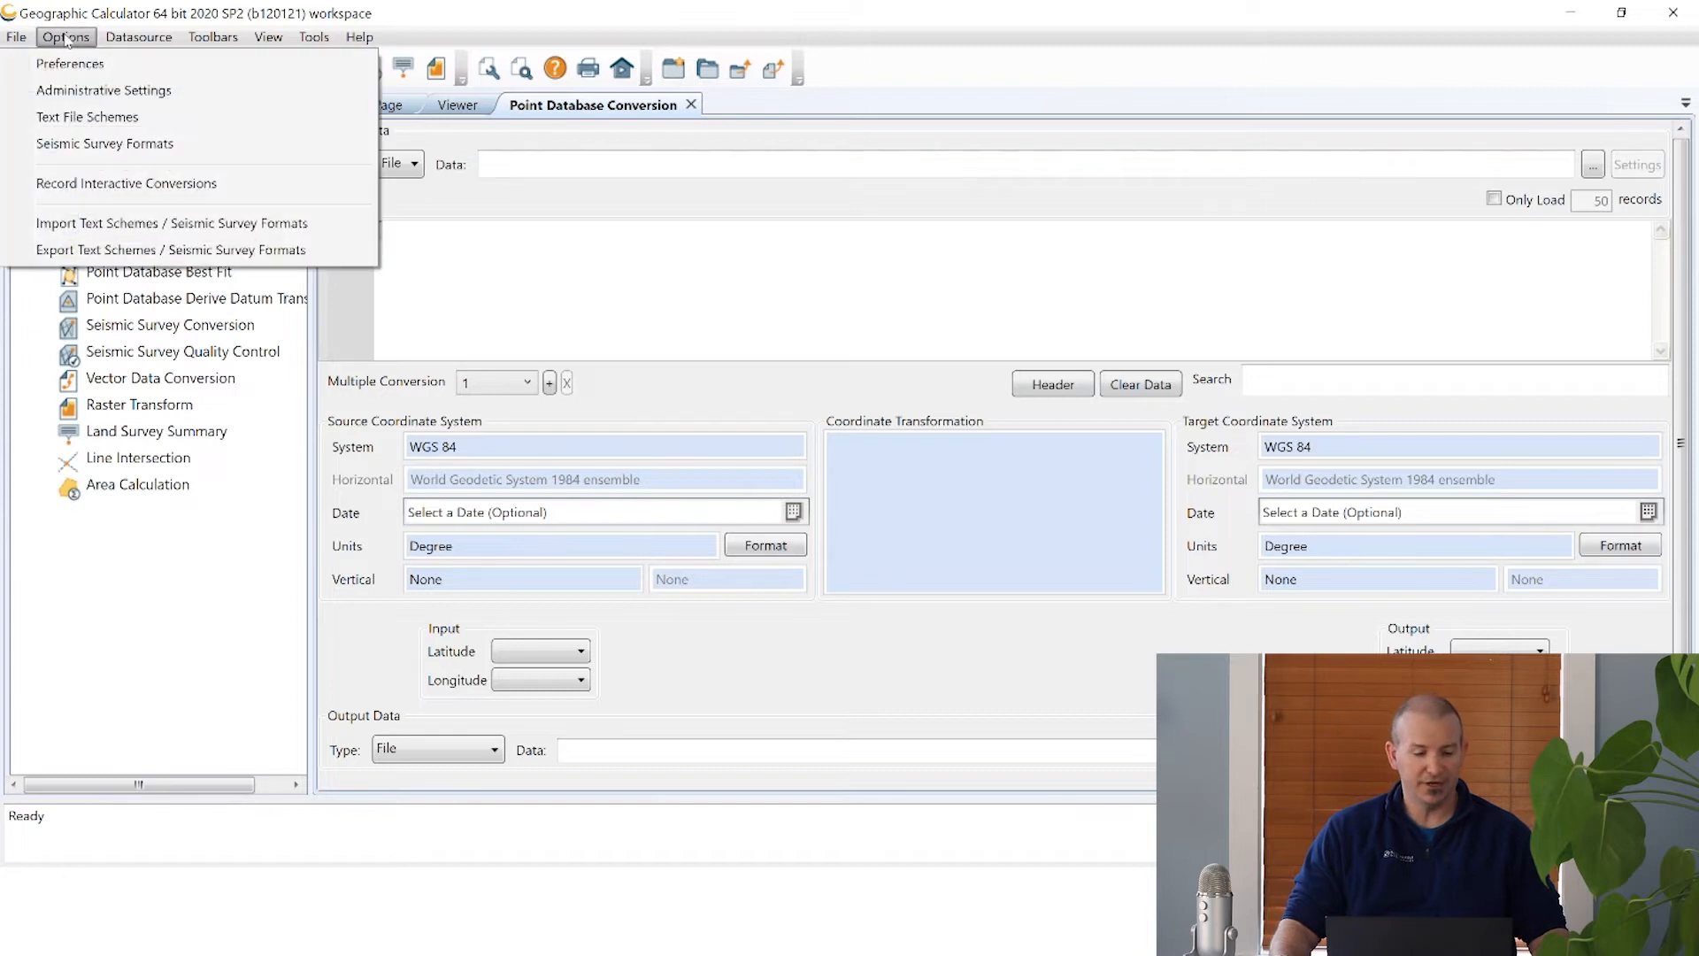
click(147, 118)
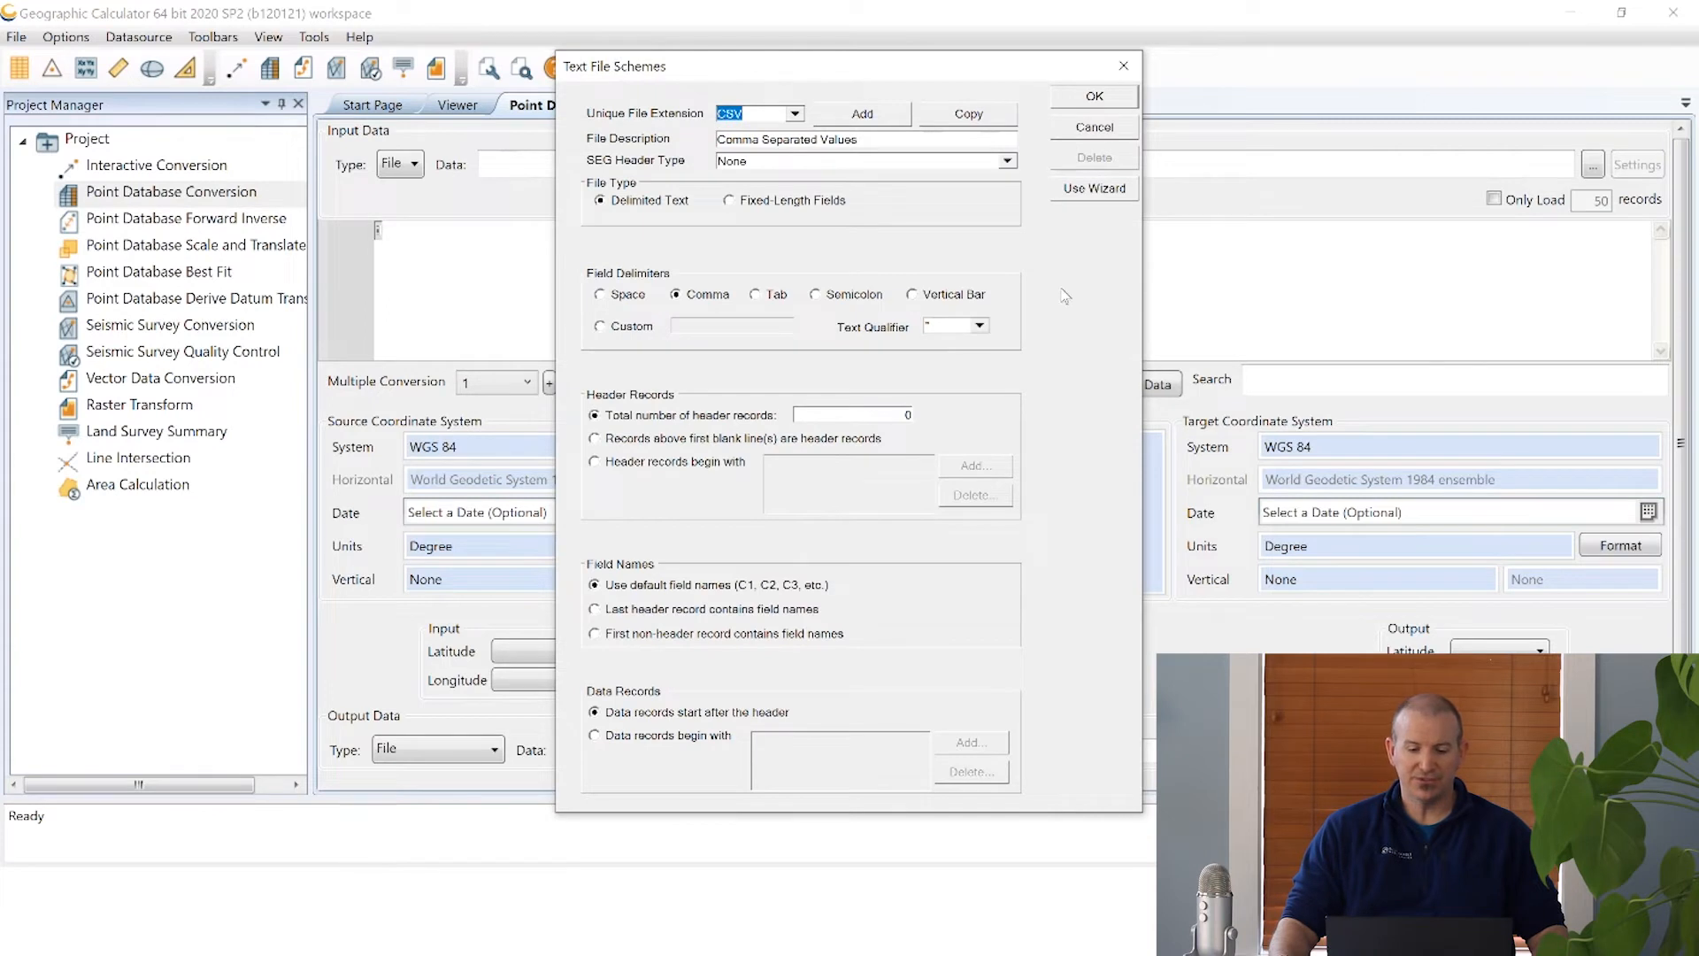
click(794, 114)
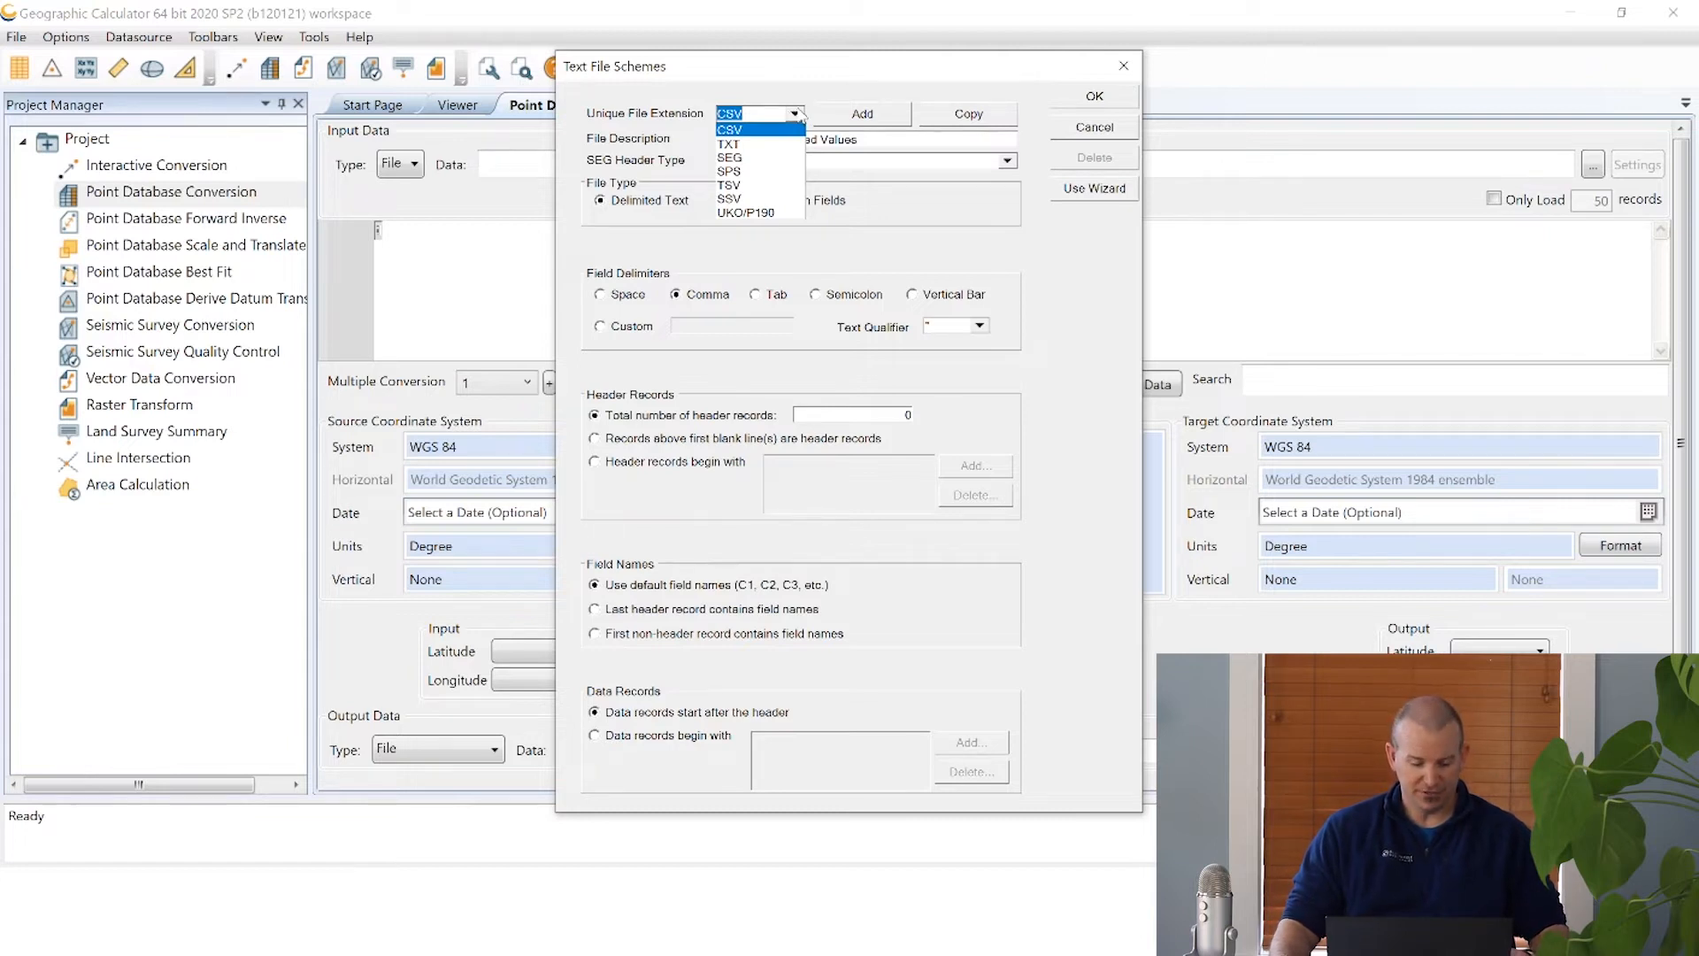
click(829, 117)
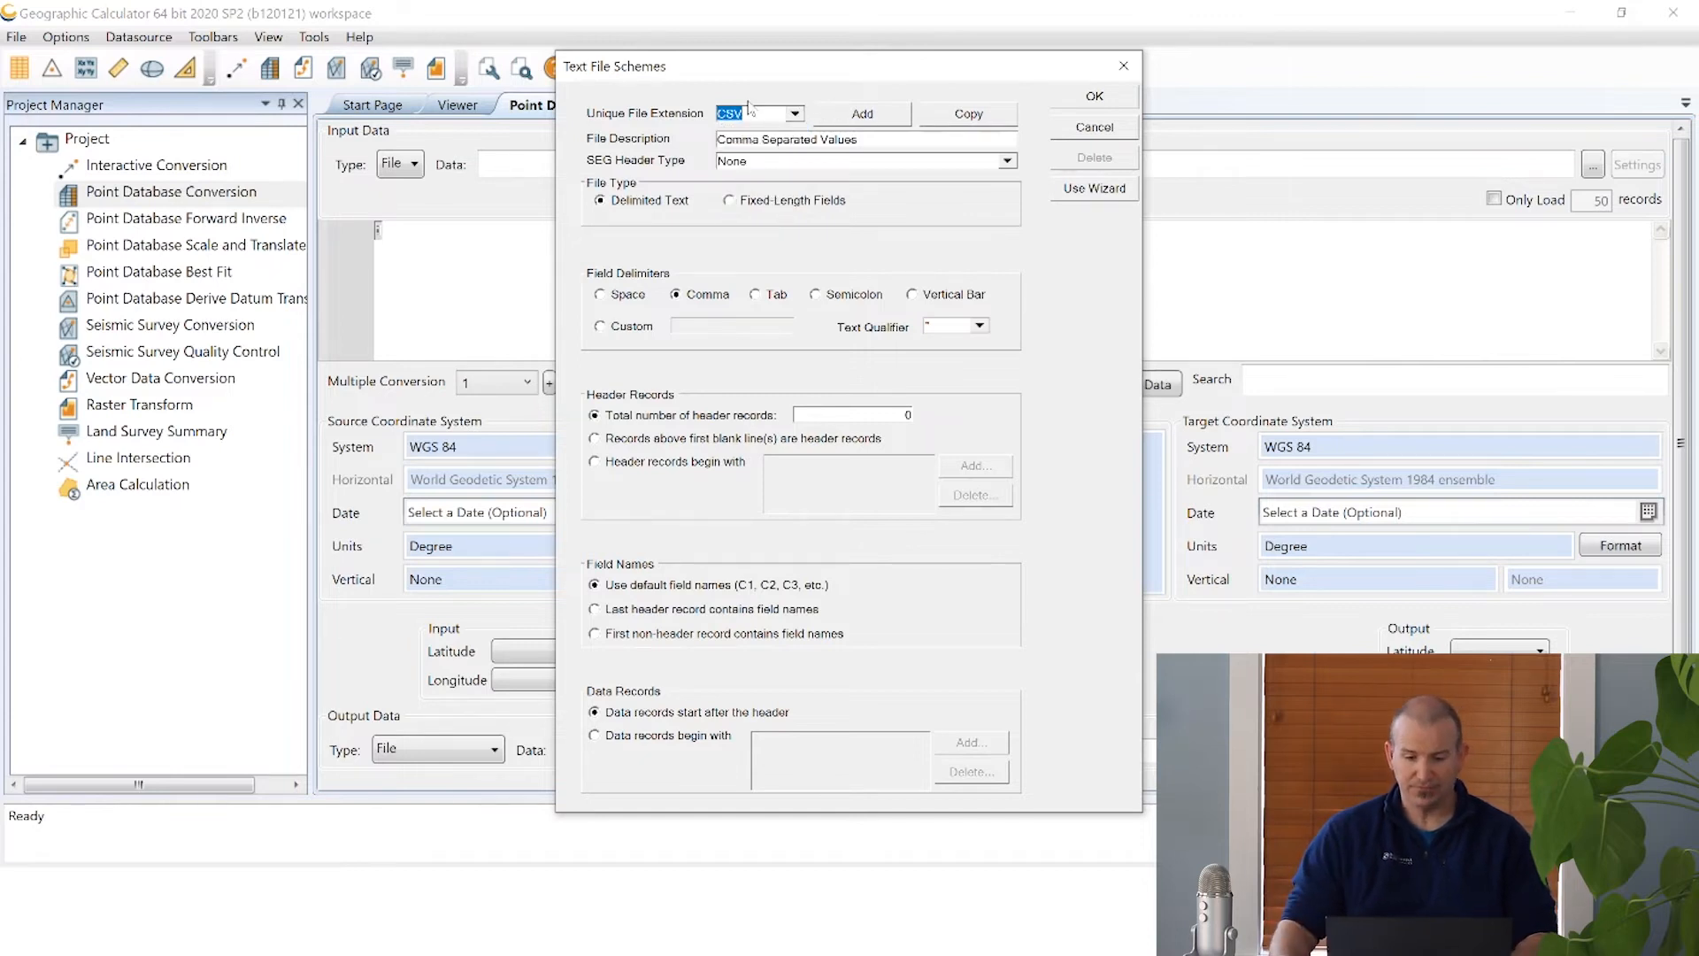
text(bmg)
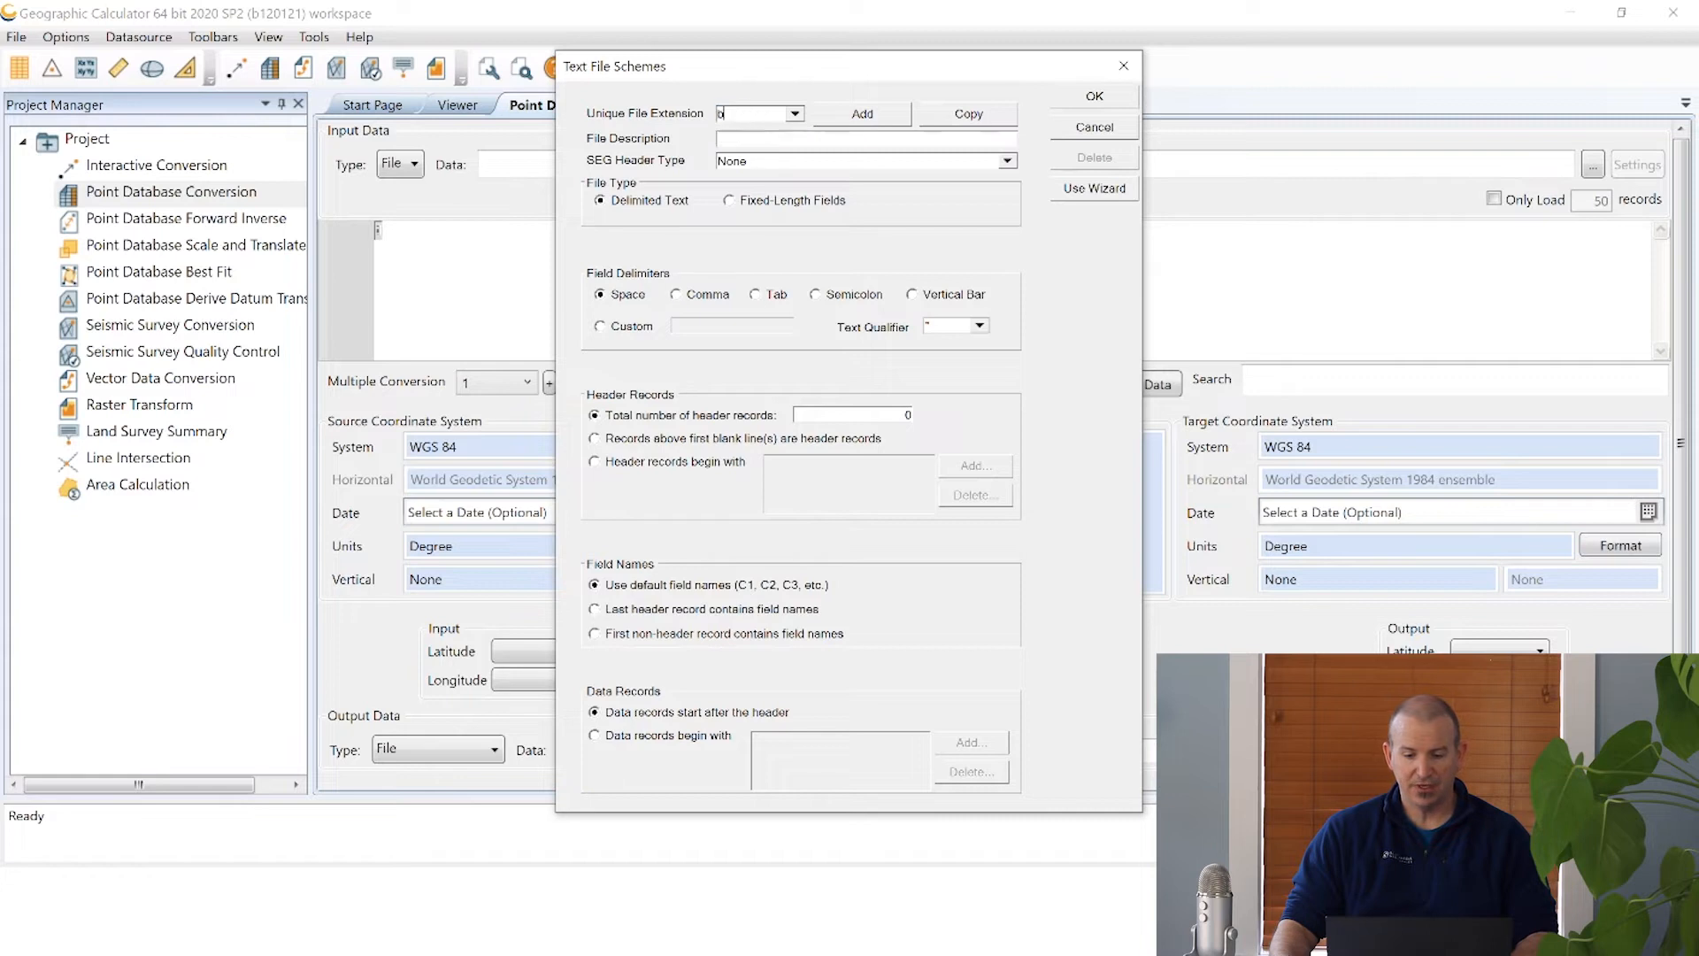
click(881, 114)
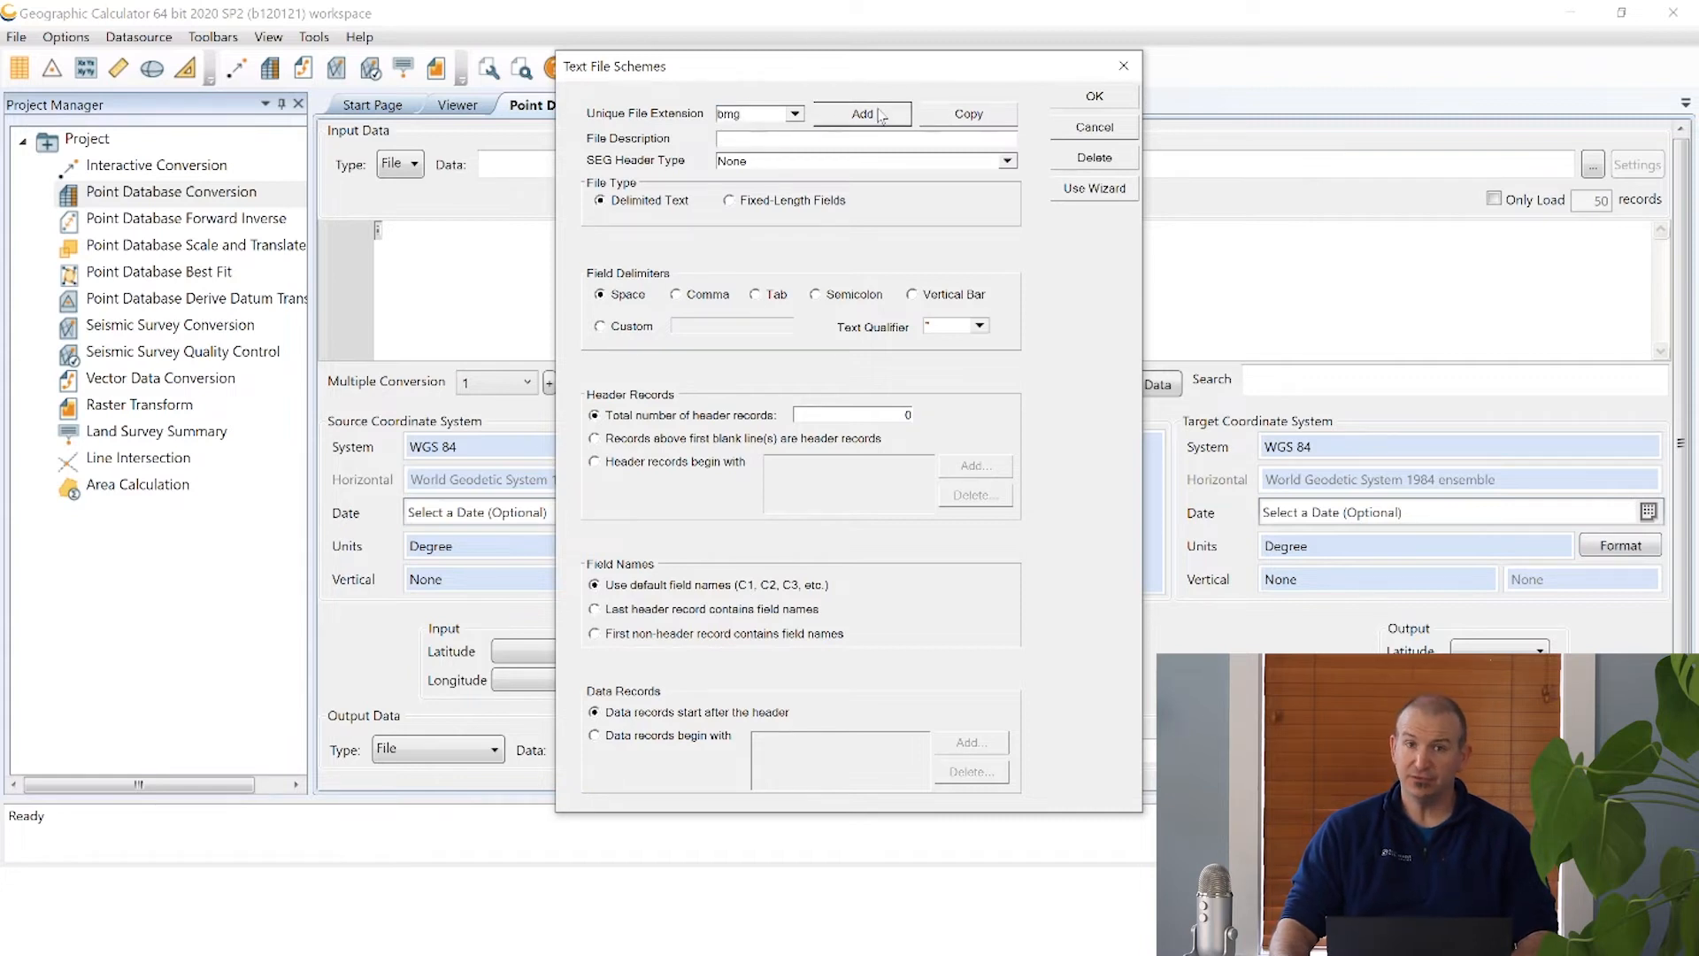
click(794, 115)
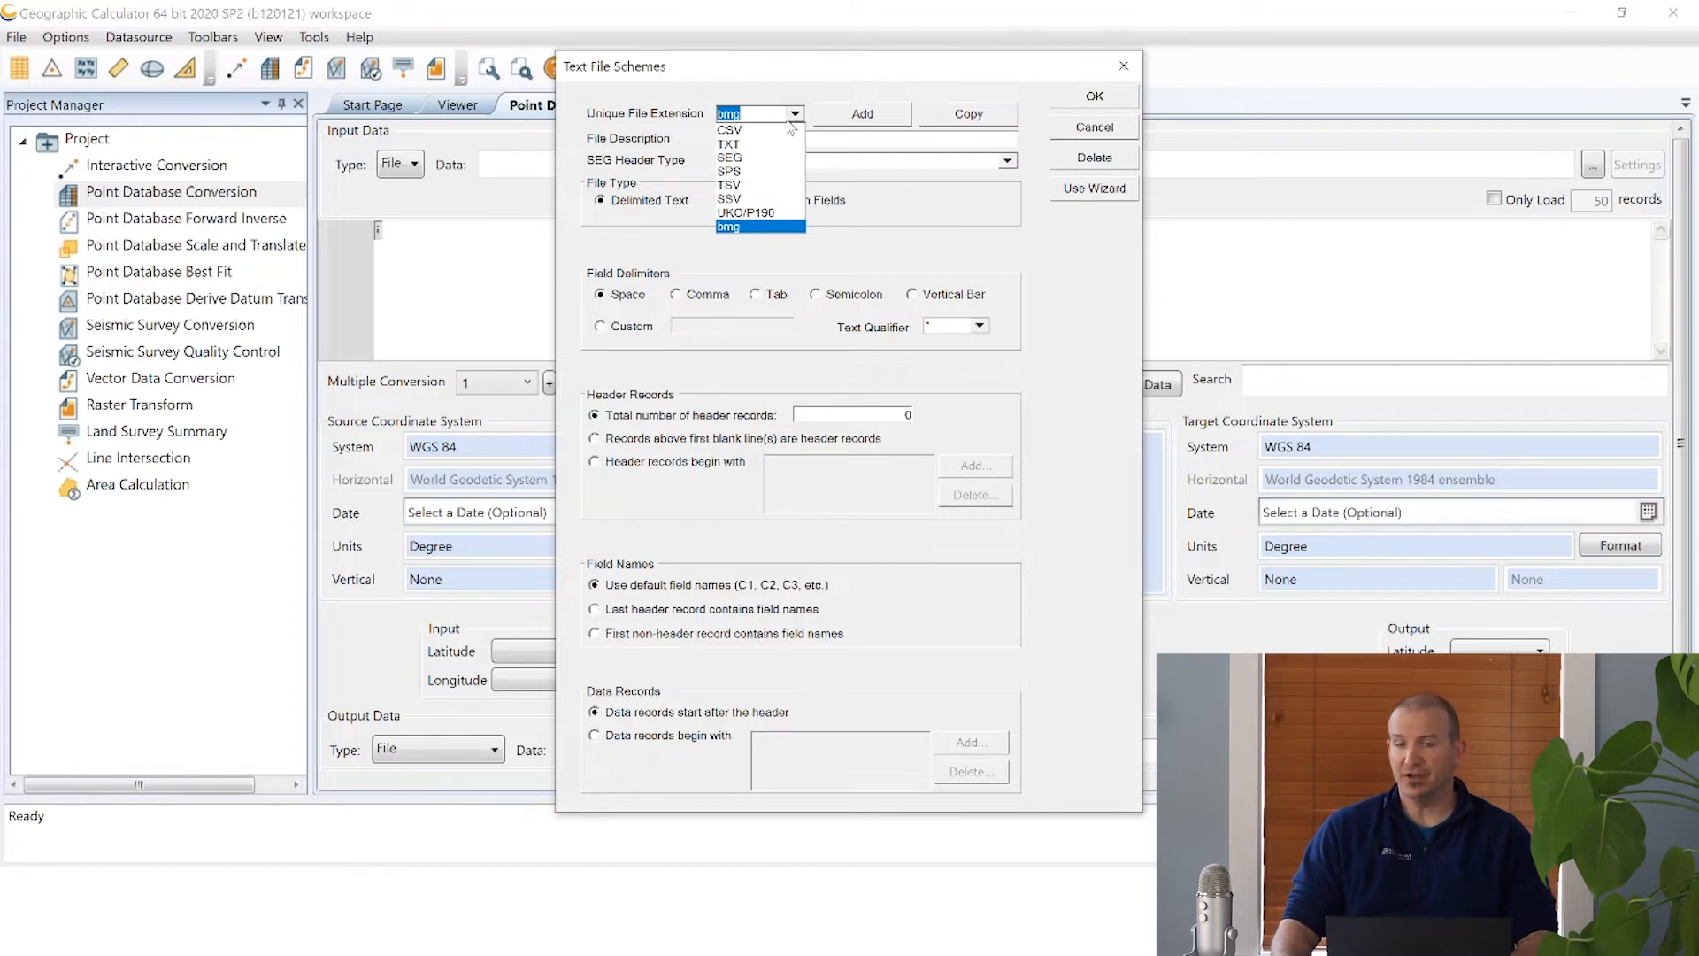
click(867, 186)
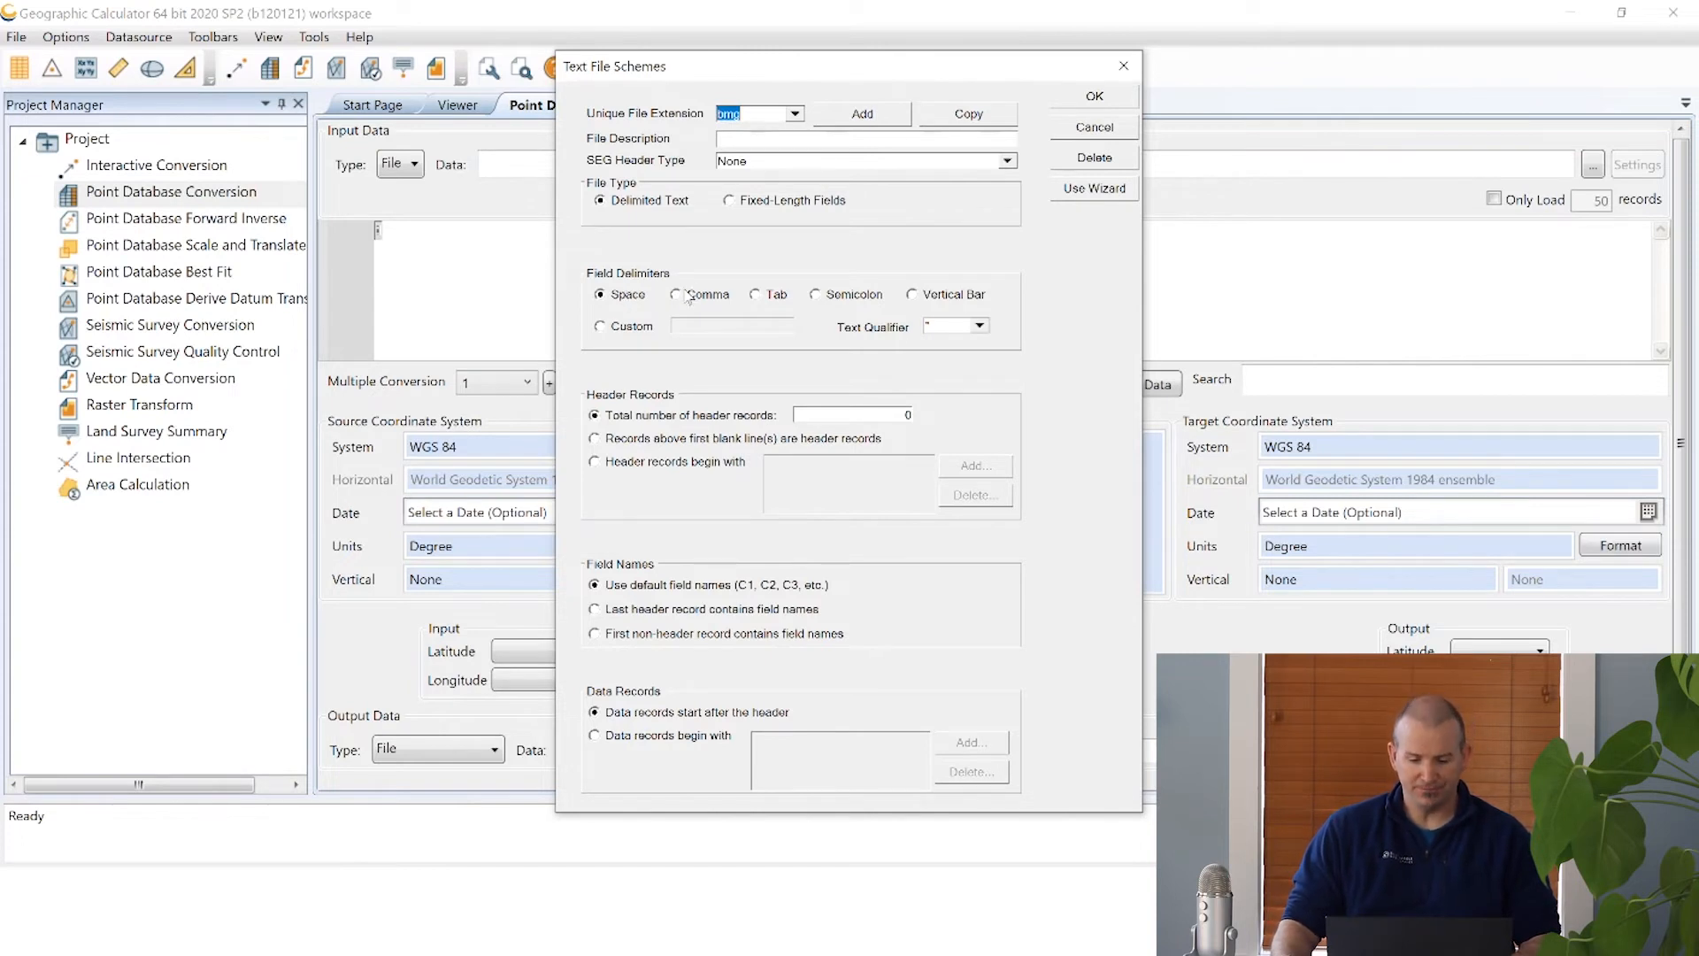
Set the bmg scheme's field delimiter to Comma and its text qualifier to (none).
click(680, 296)
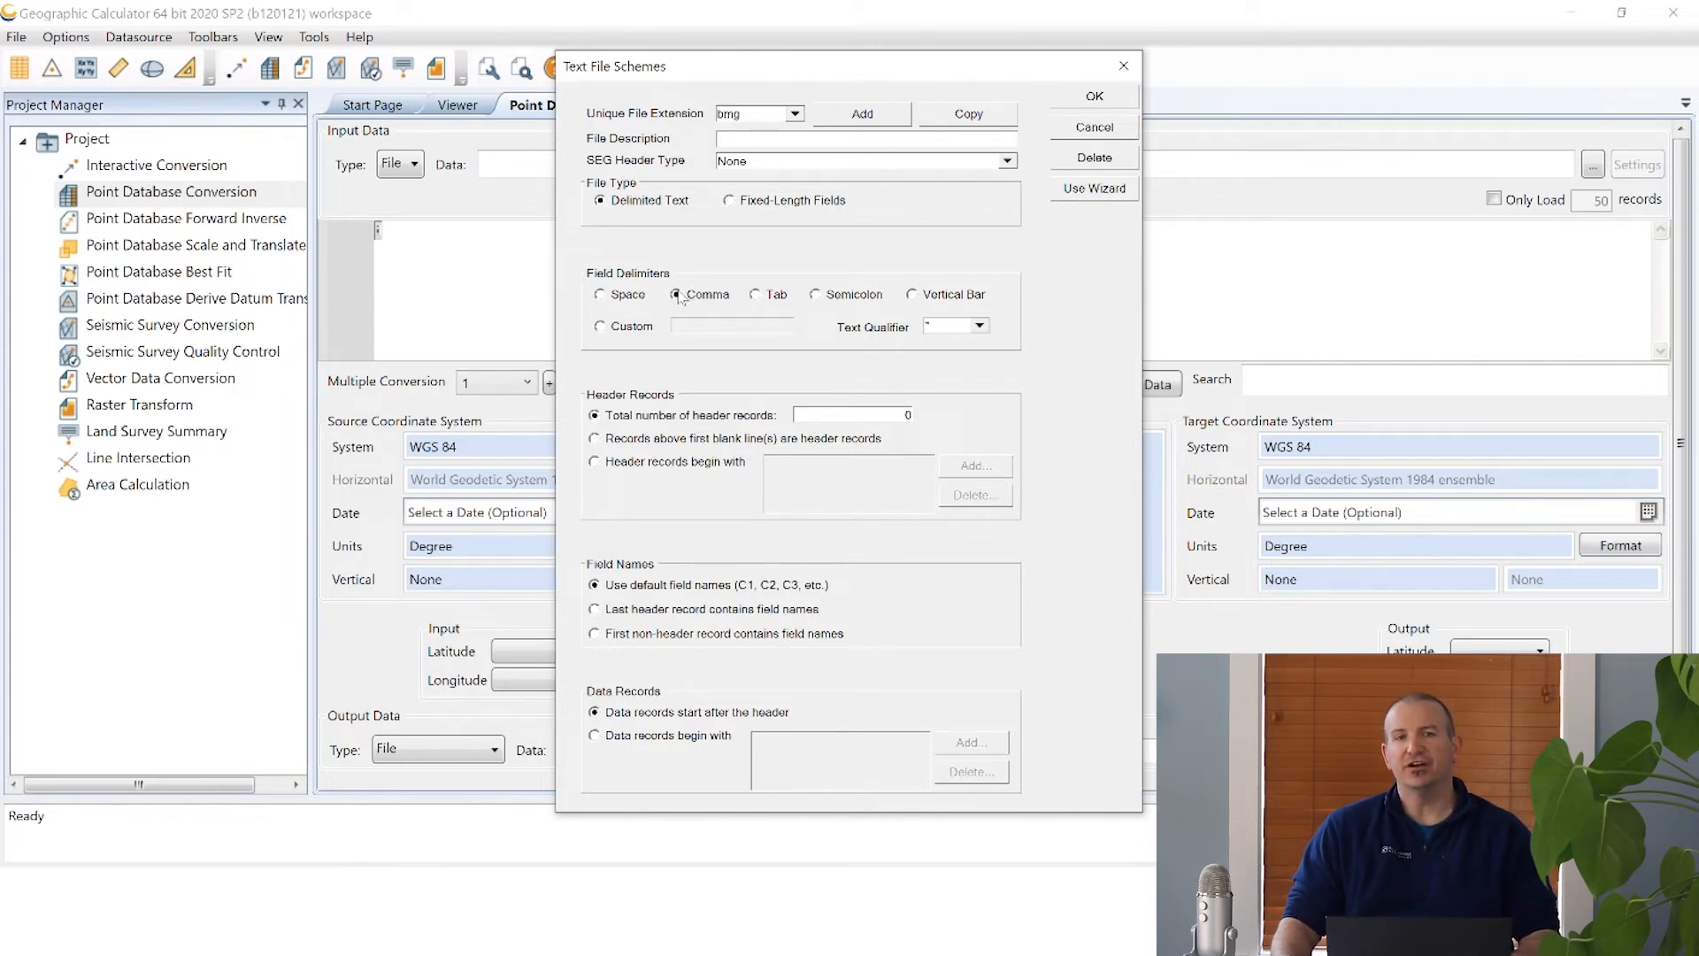
click(981, 326)
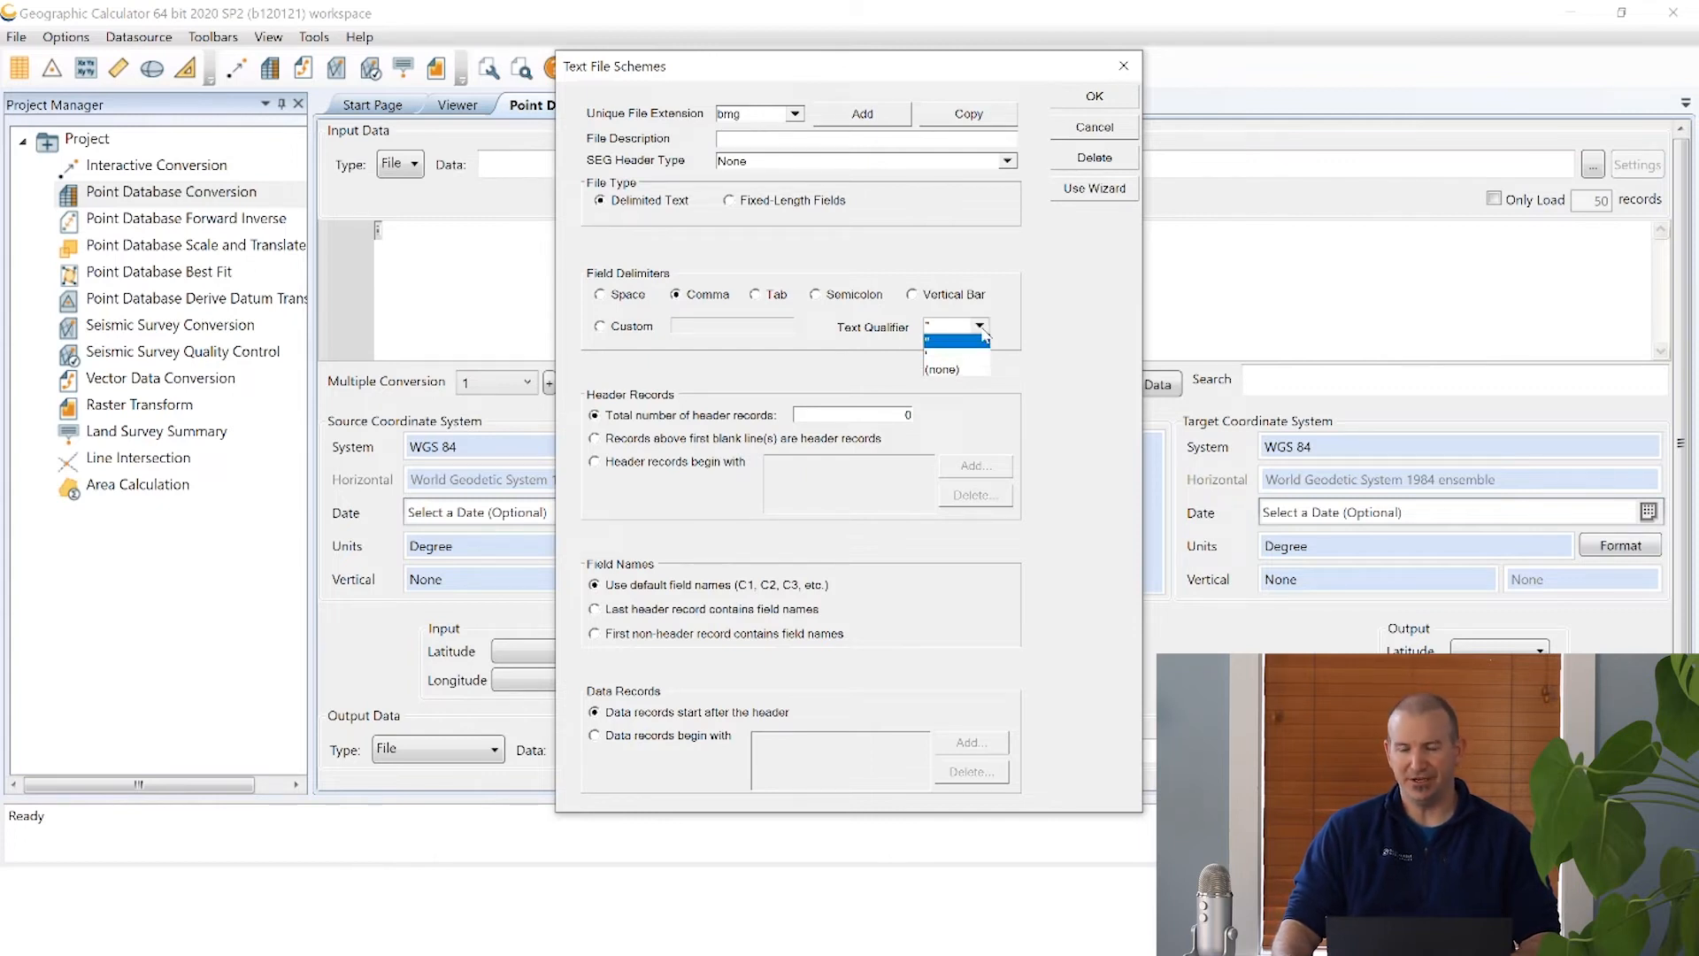
click(971, 368)
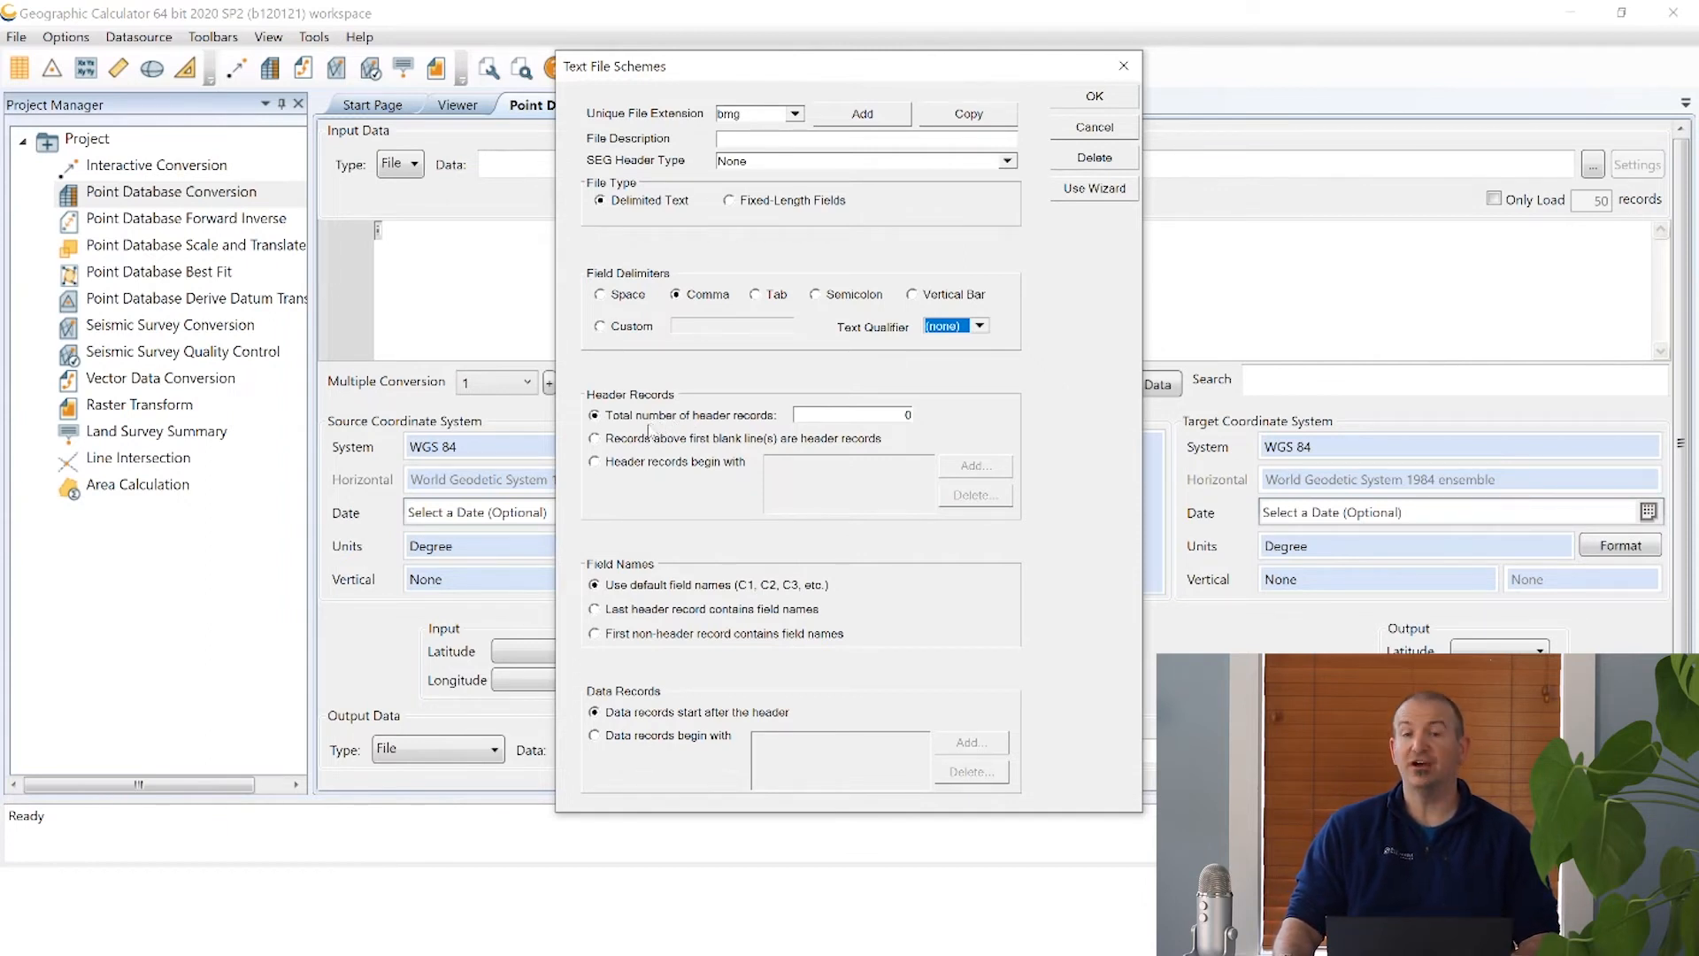
Set the bmg scheme to 1 header record, take field names from the last header record, and save the scheme.
key(alt+Tab)
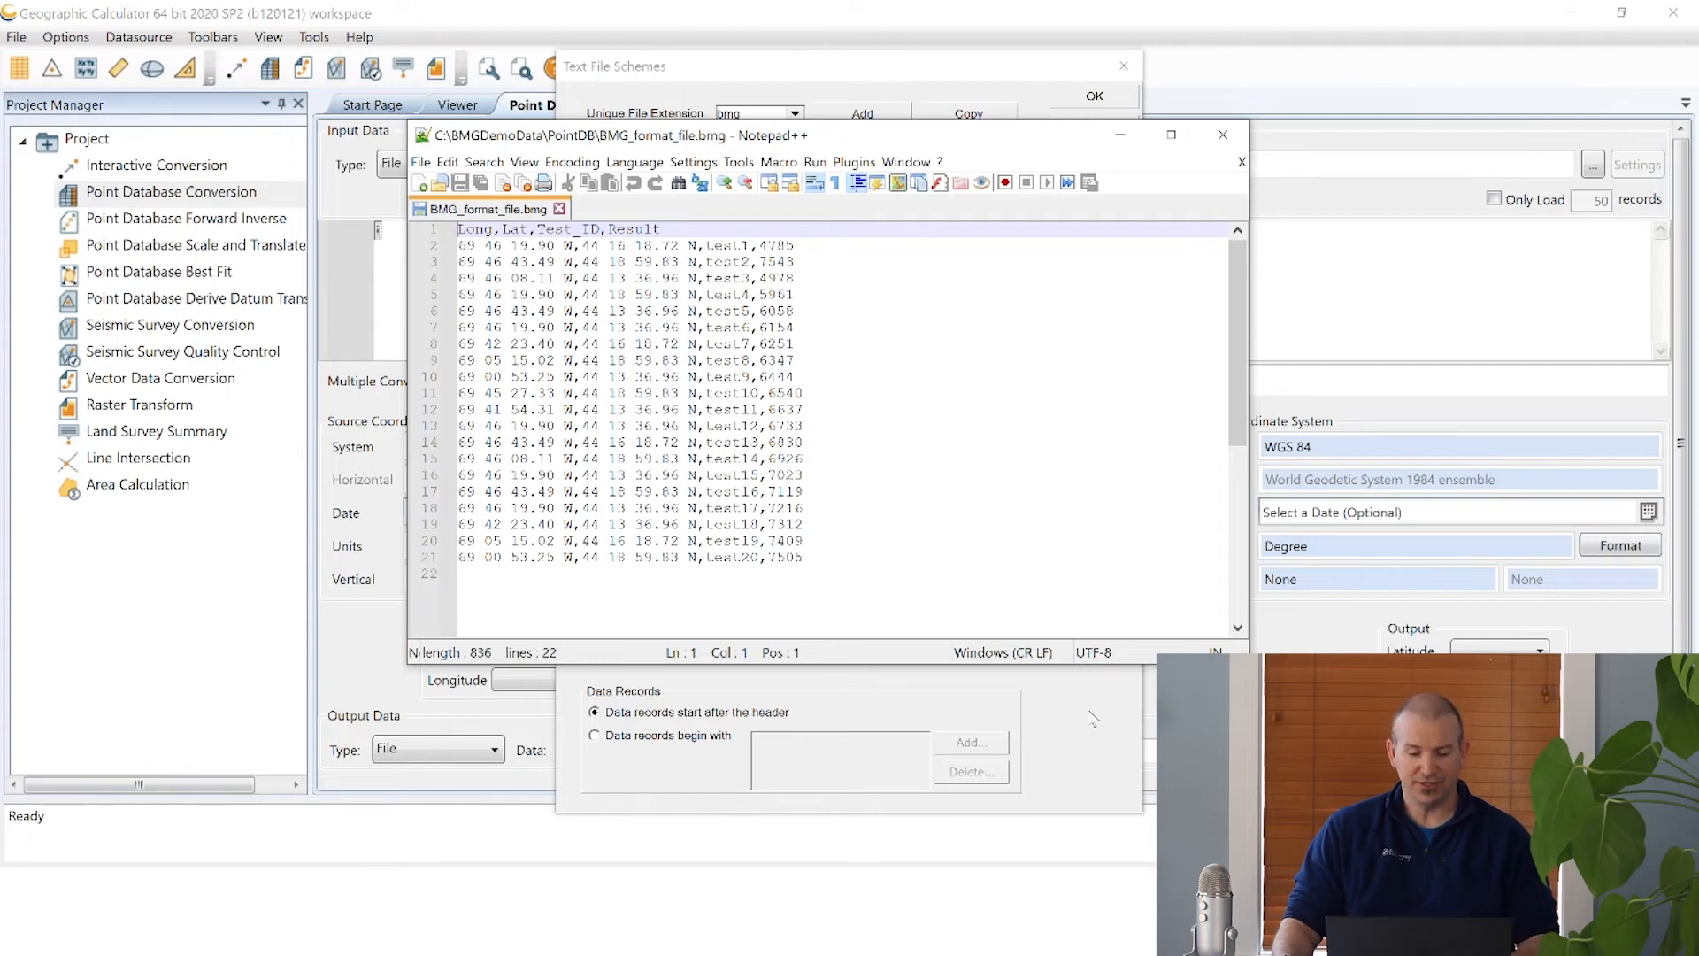
key(alt+Tab)
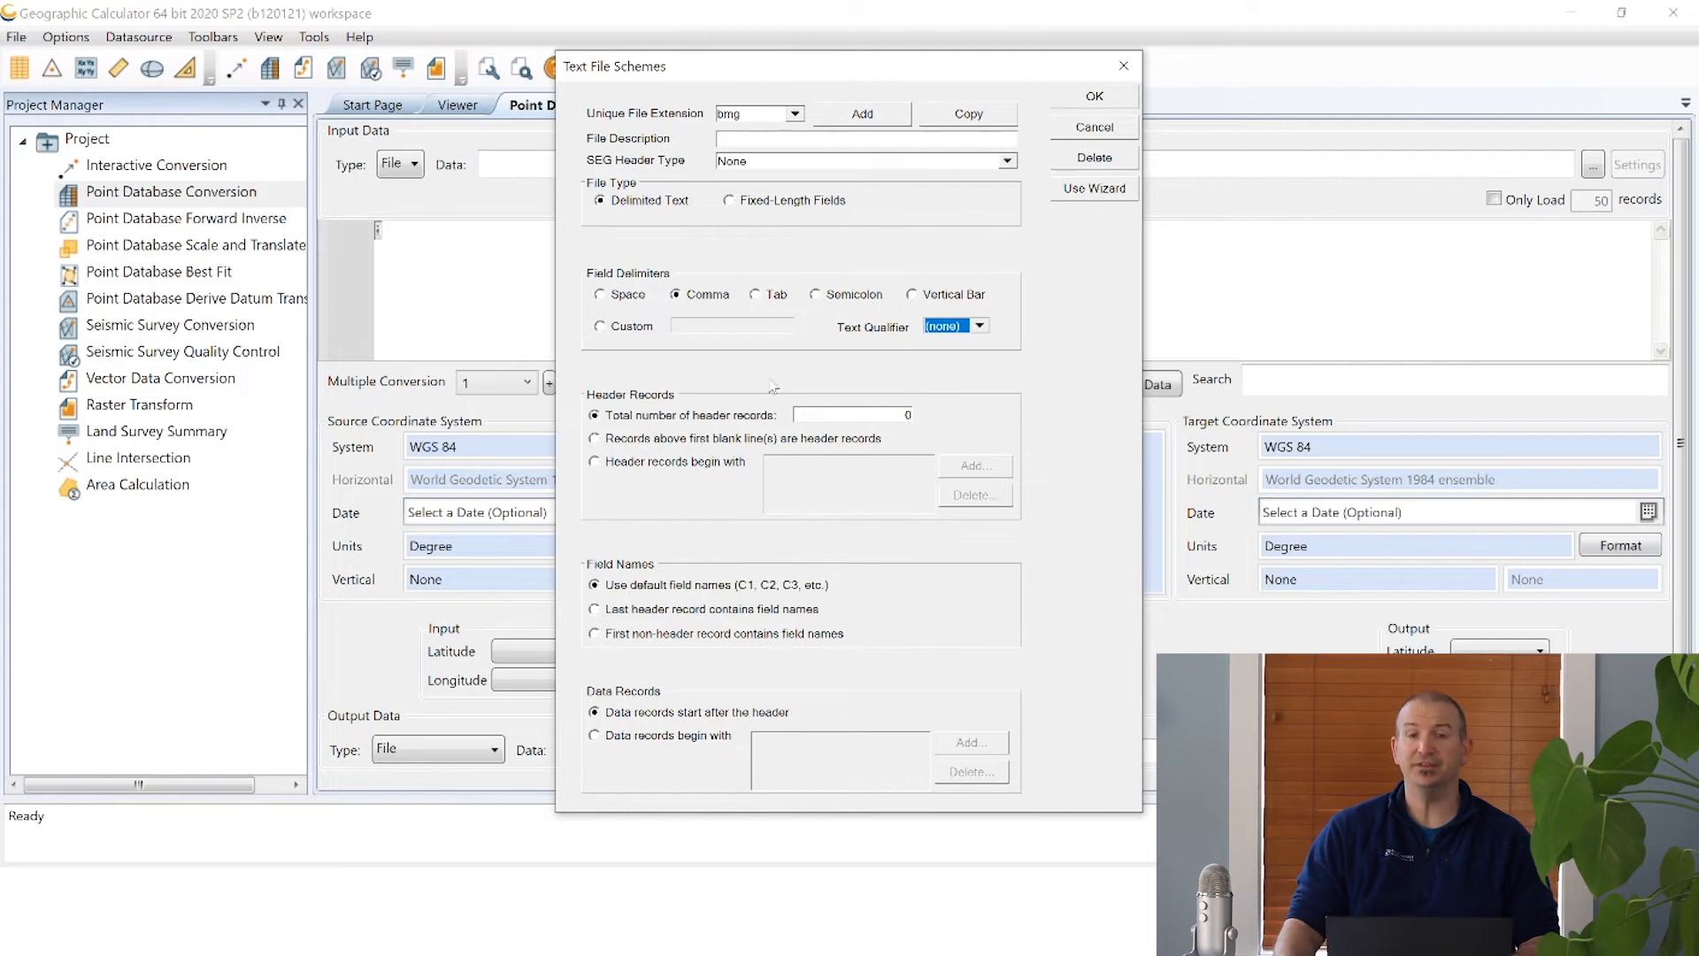
double_click(904, 413)
text(1)
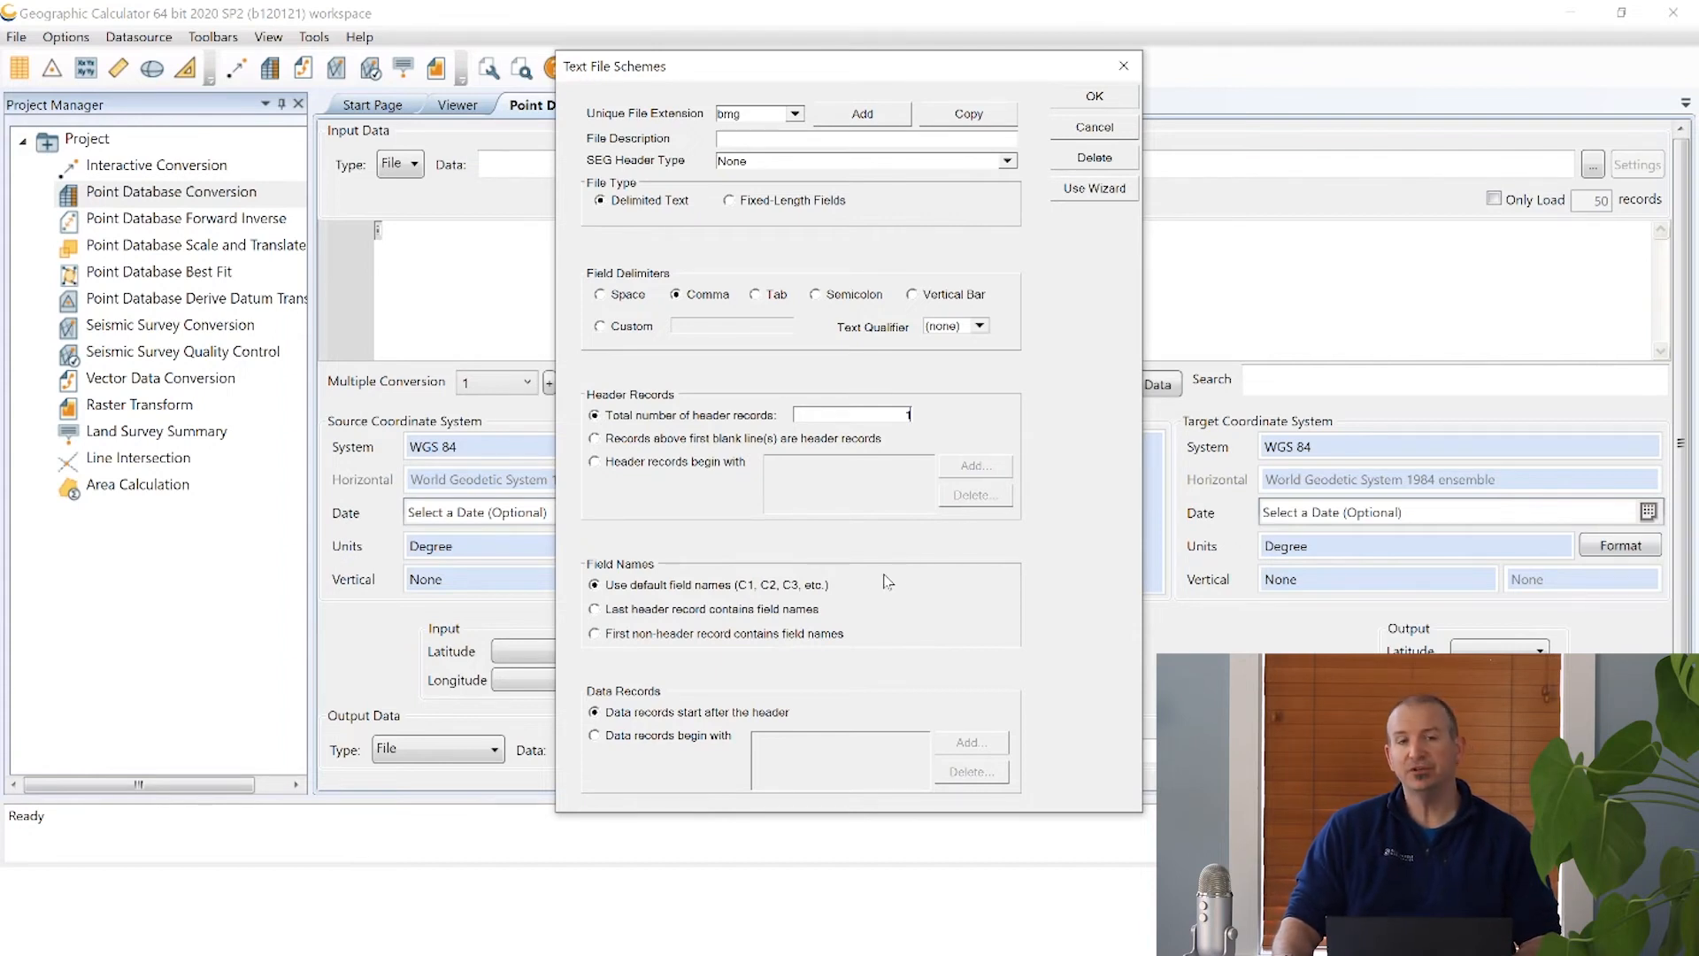
click(595, 610)
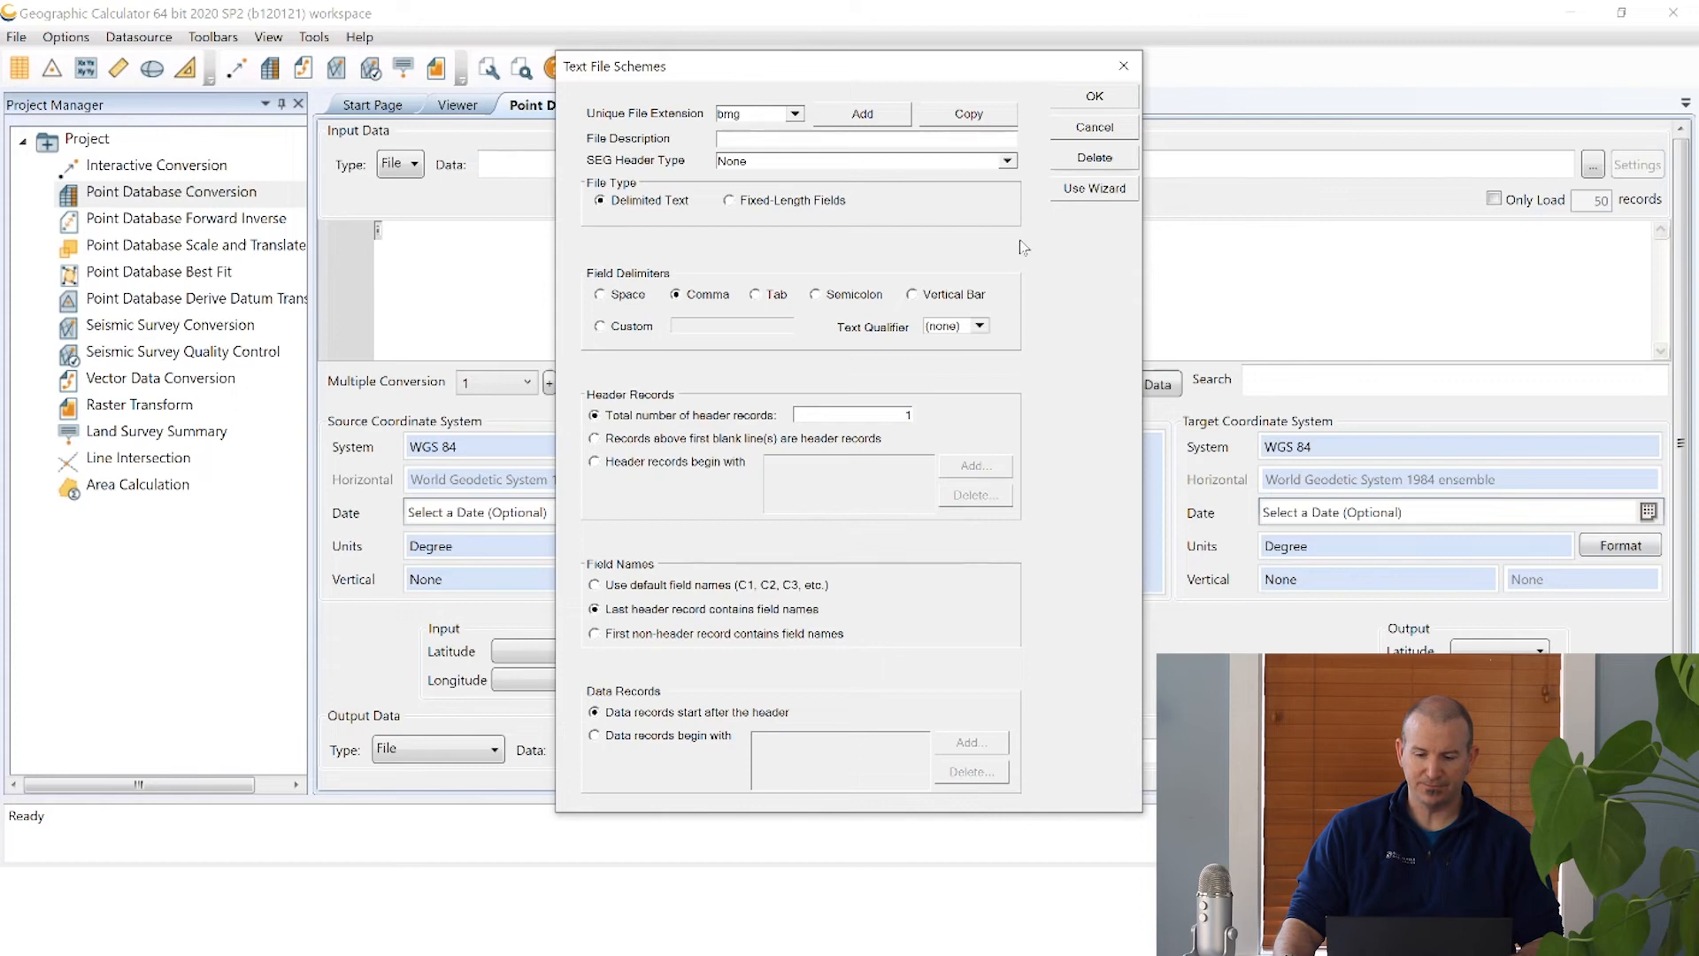
click(1095, 97)
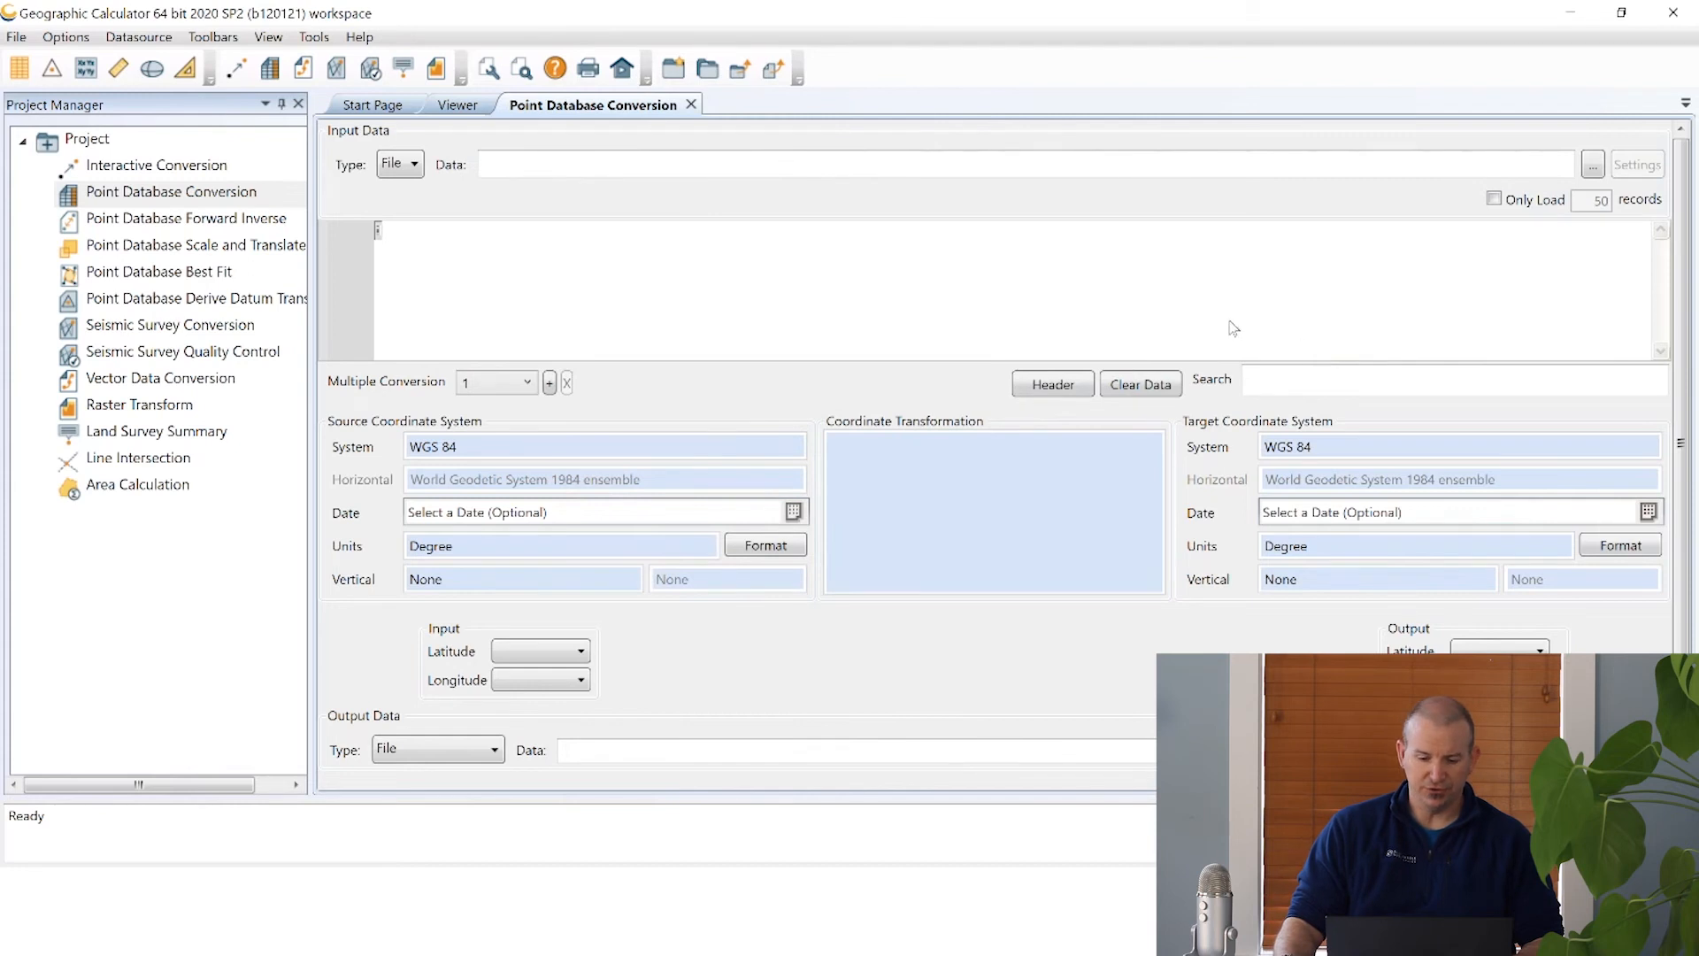
click(1594, 163)
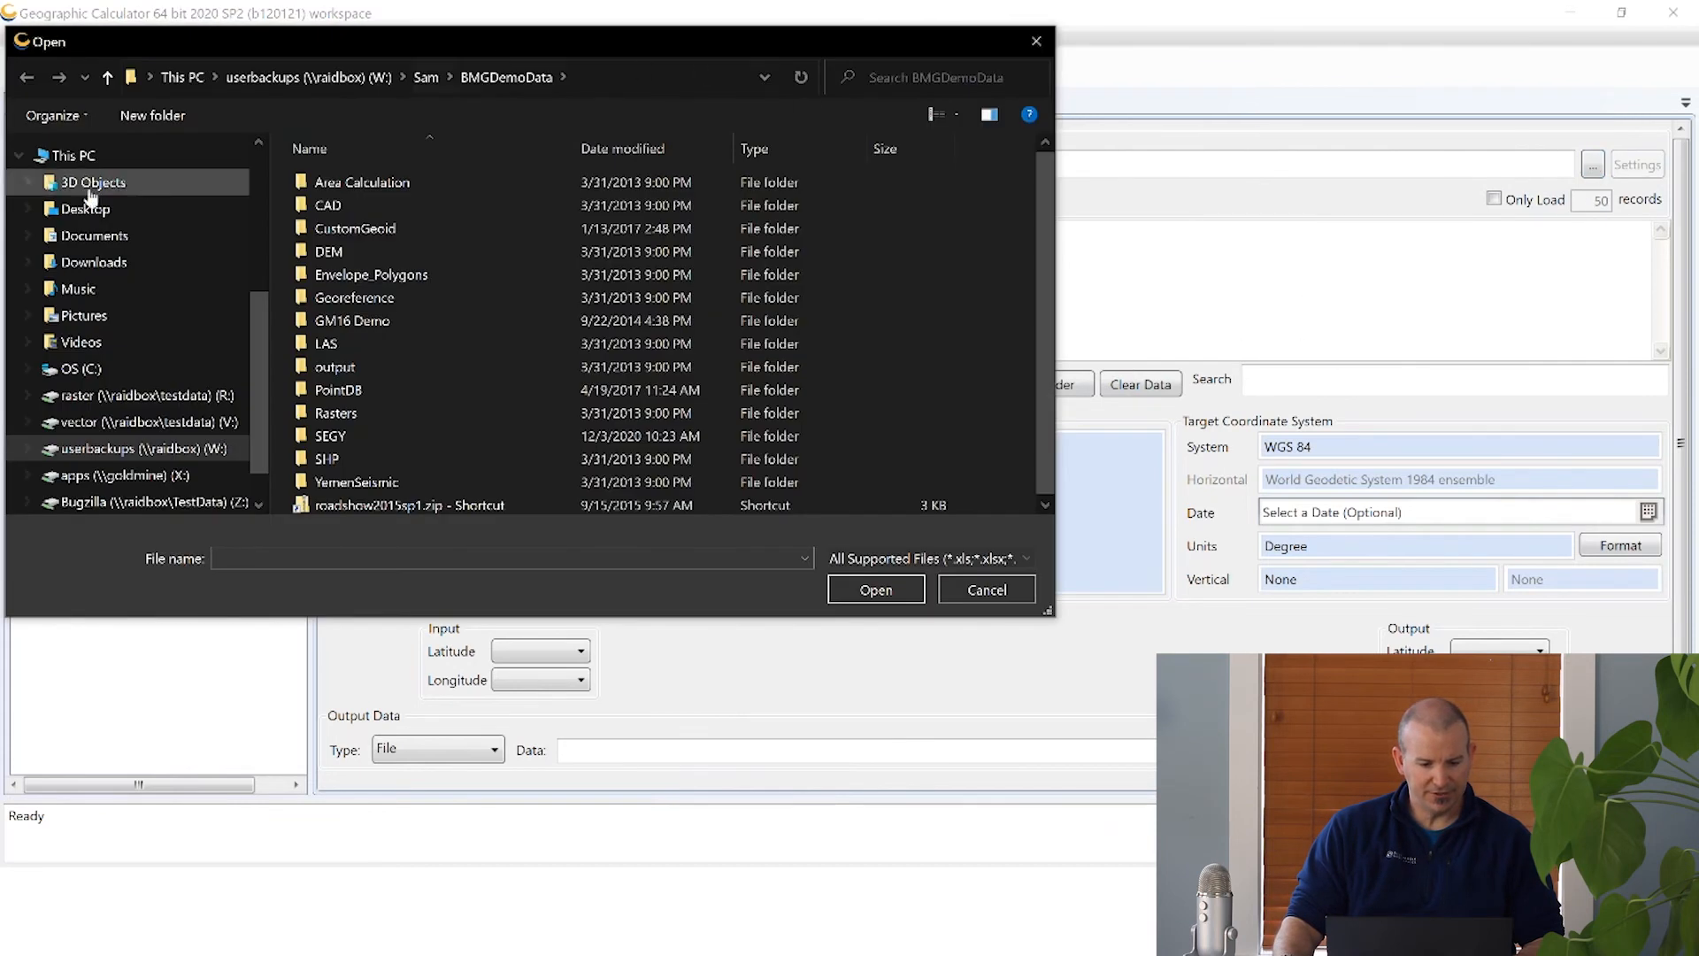
click(85, 369)
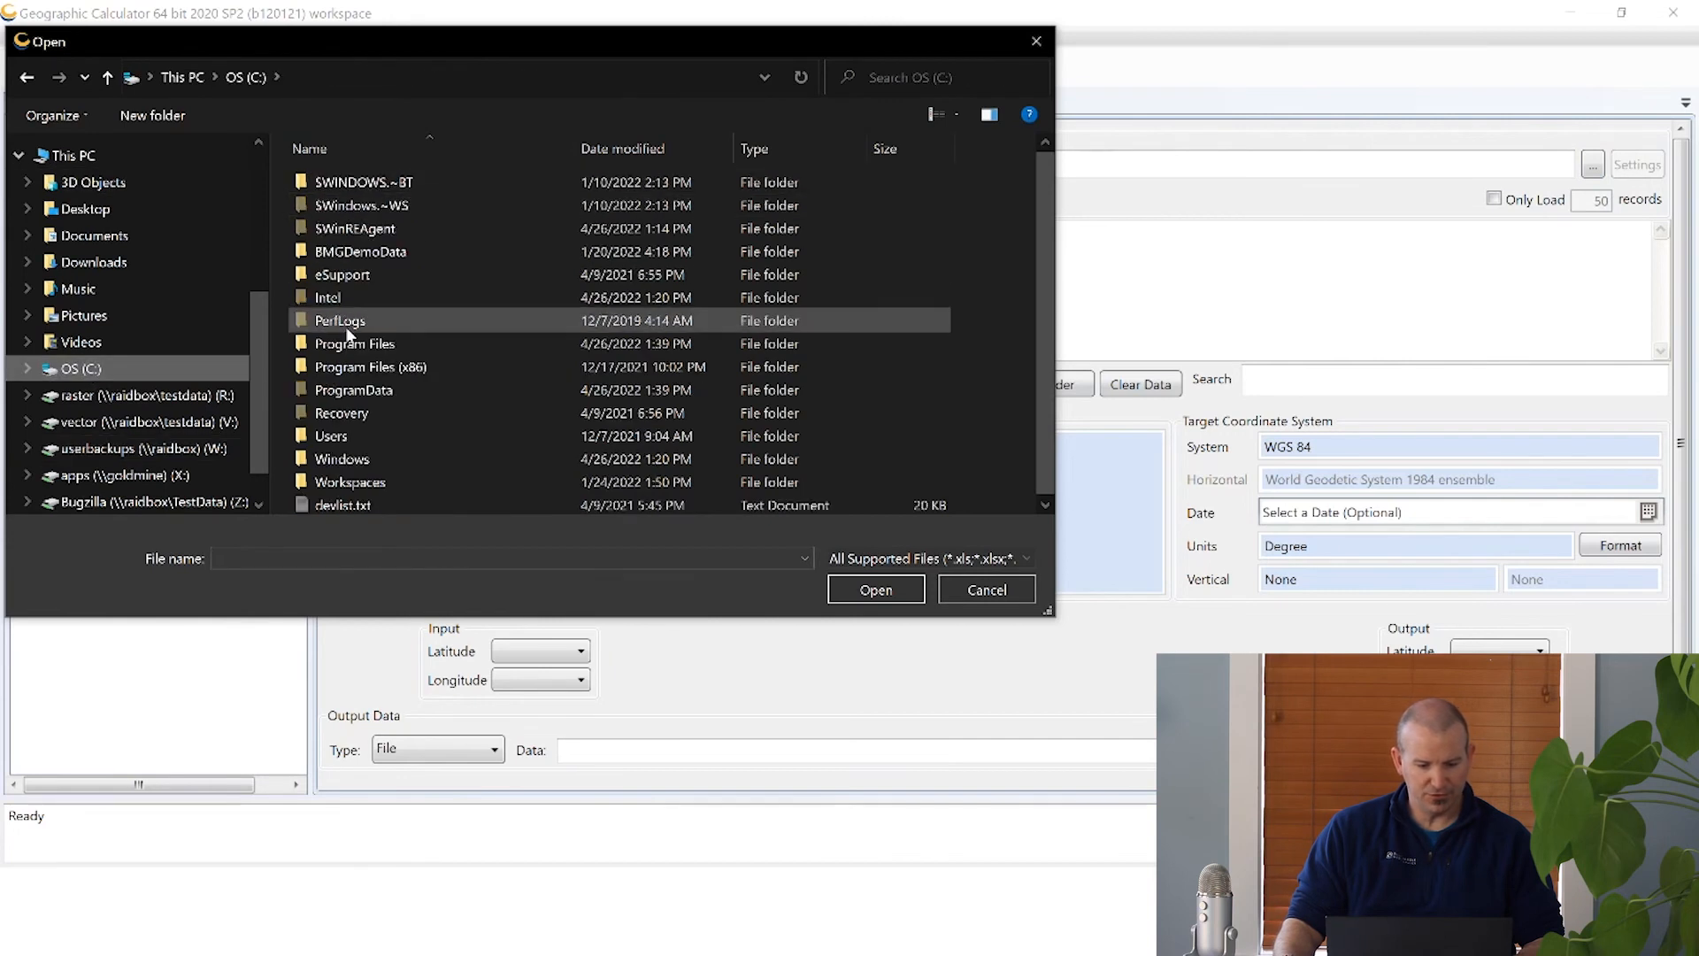
double_click(356, 252)
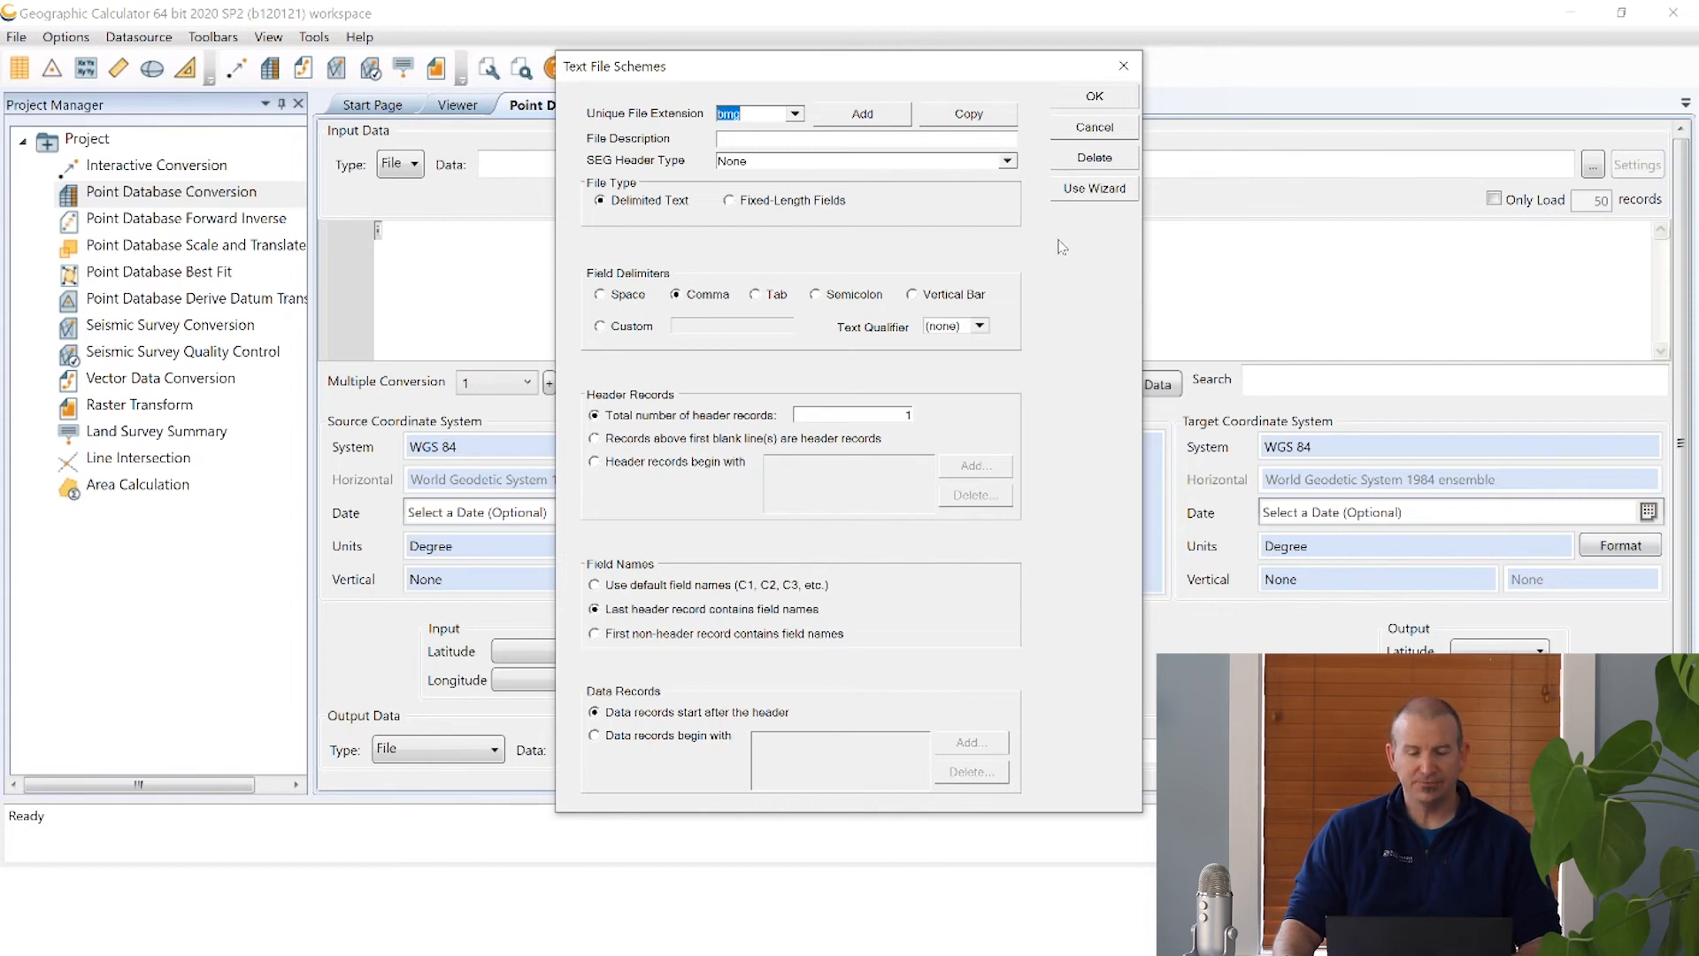
click(1103, 99)
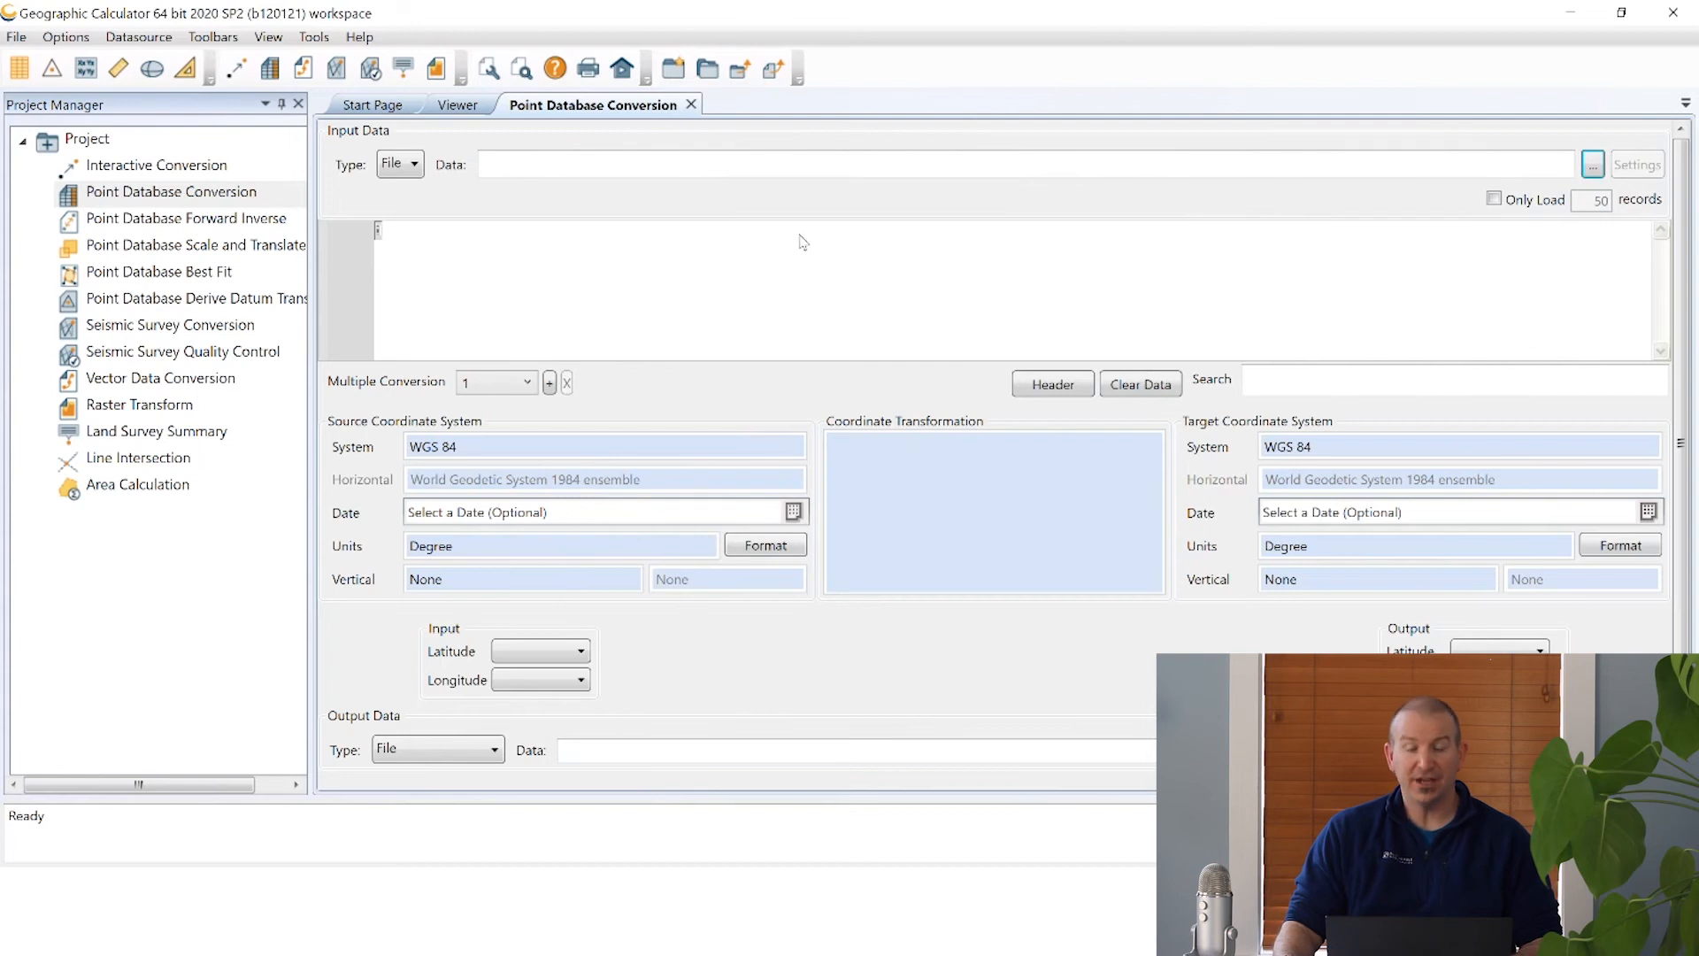
Load BMG_format_file.bmg from C:\BMGDemoData\PointDB as the input data using the BMG (*.bmg) file type, and look through its records.
click(1595, 167)
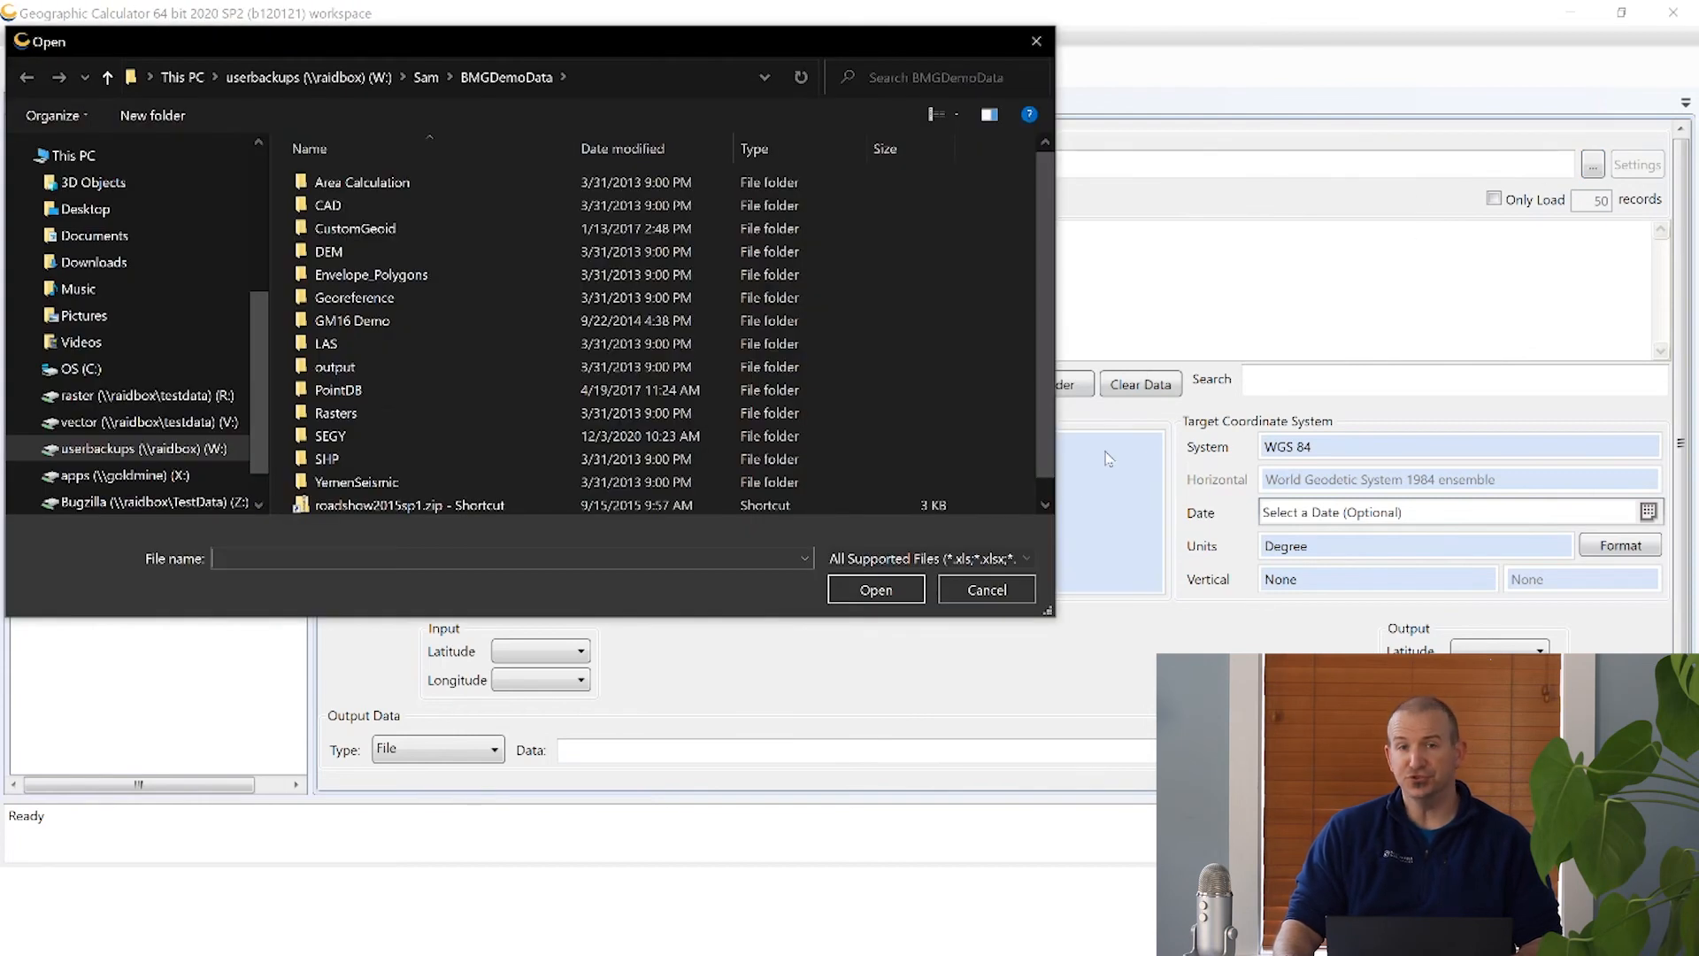
click(1027, 558)
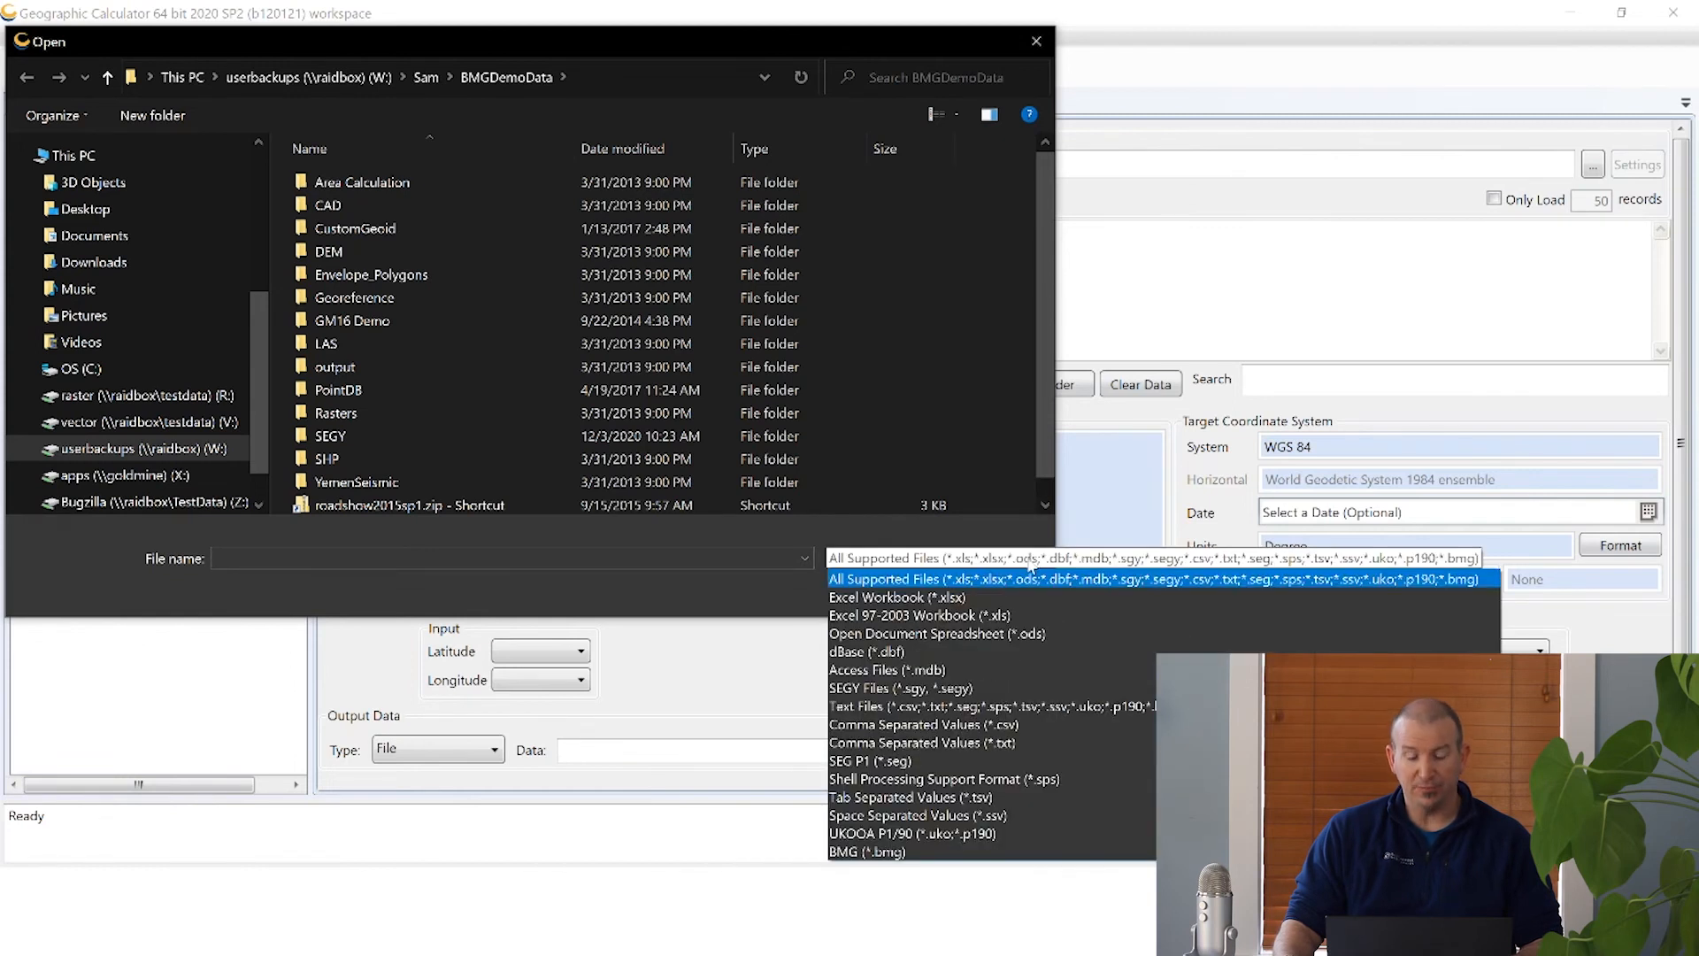
click(898, 852)
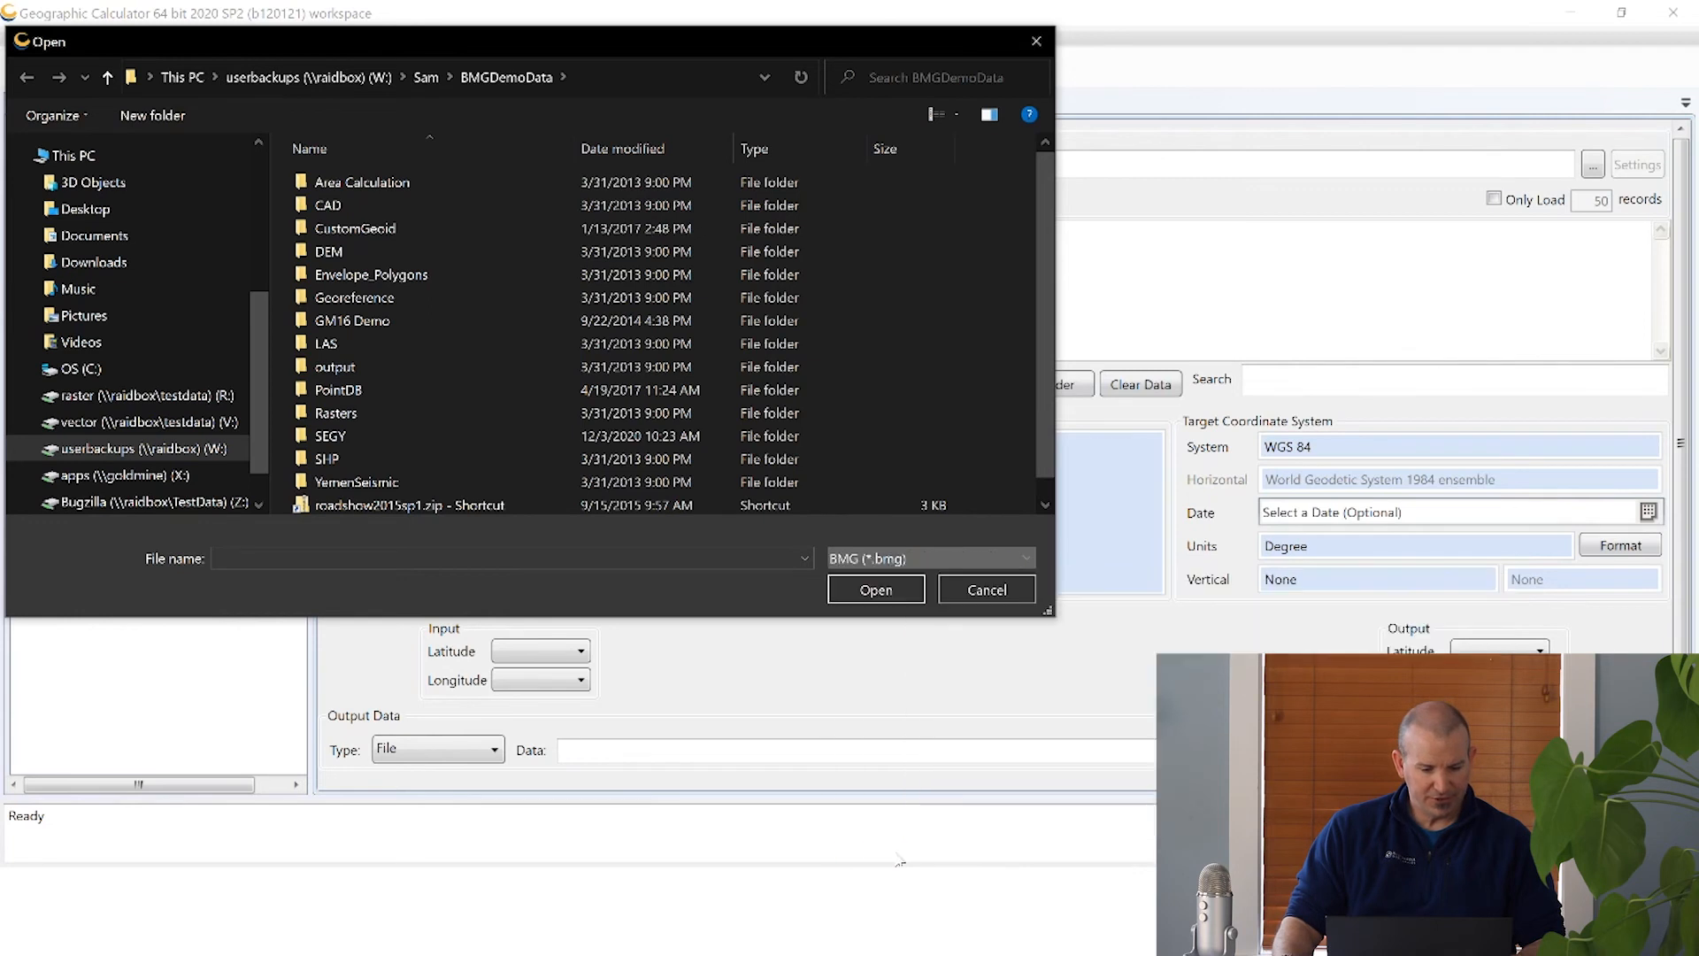
click(103, 369)
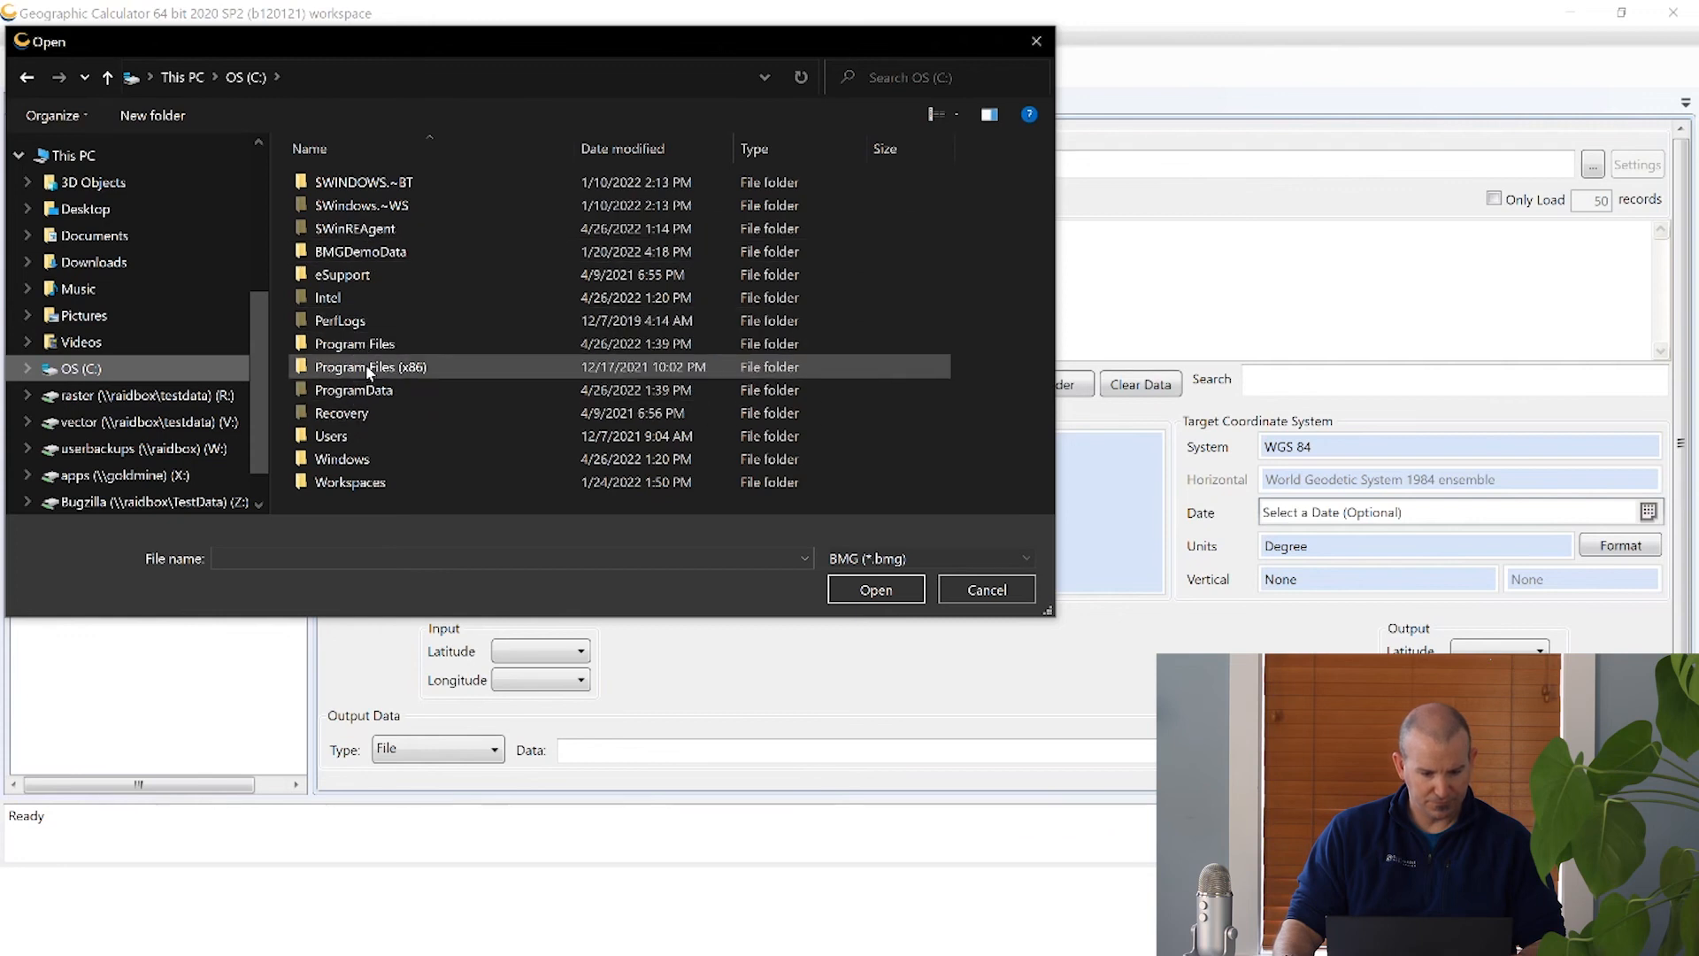
double_click(376, 253)
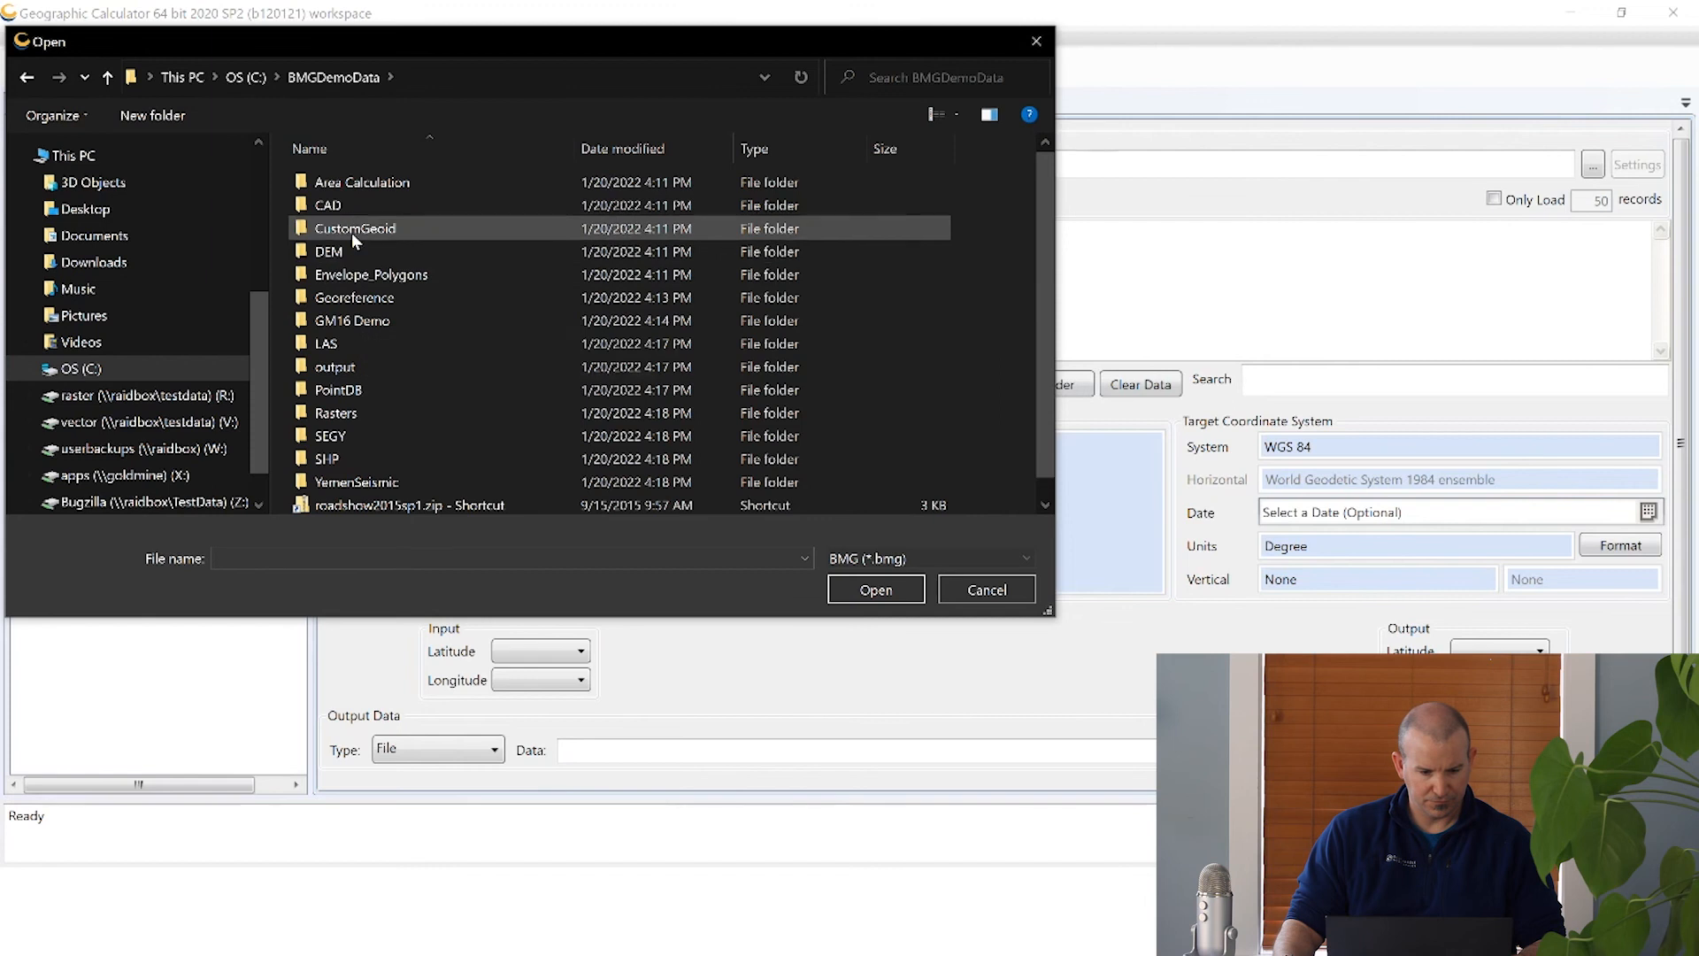
double_click(343, 387)
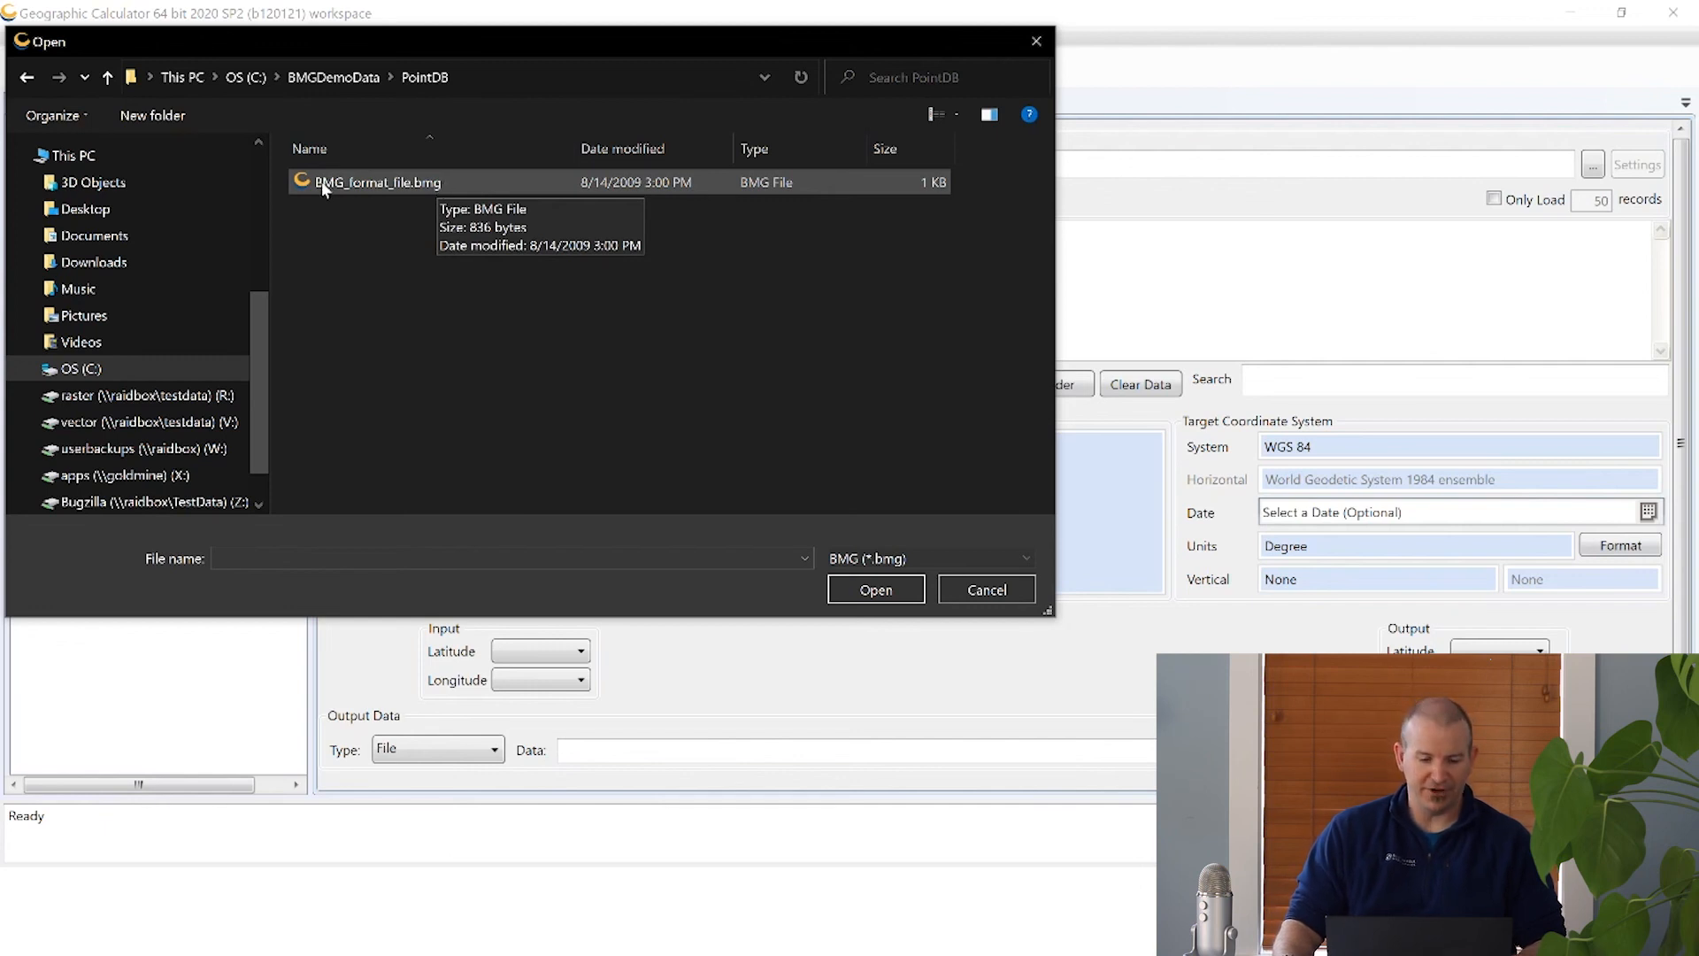
click(413, 183)
click(913, 590)
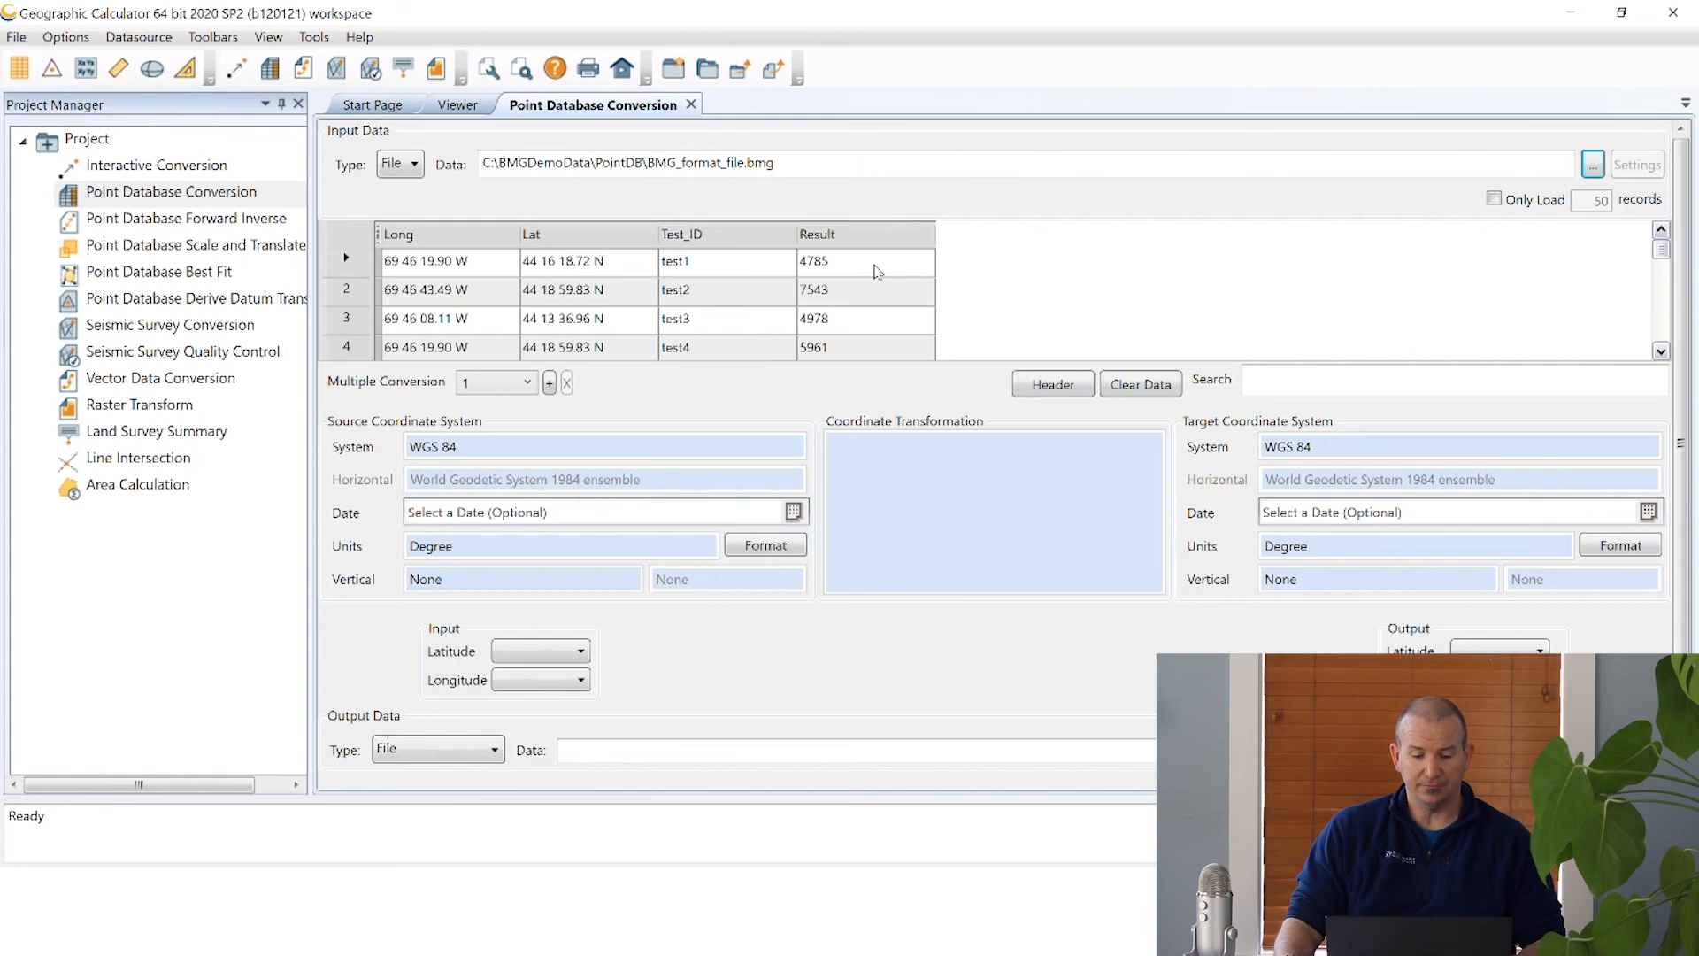
scroll(950, 270, down, 1)
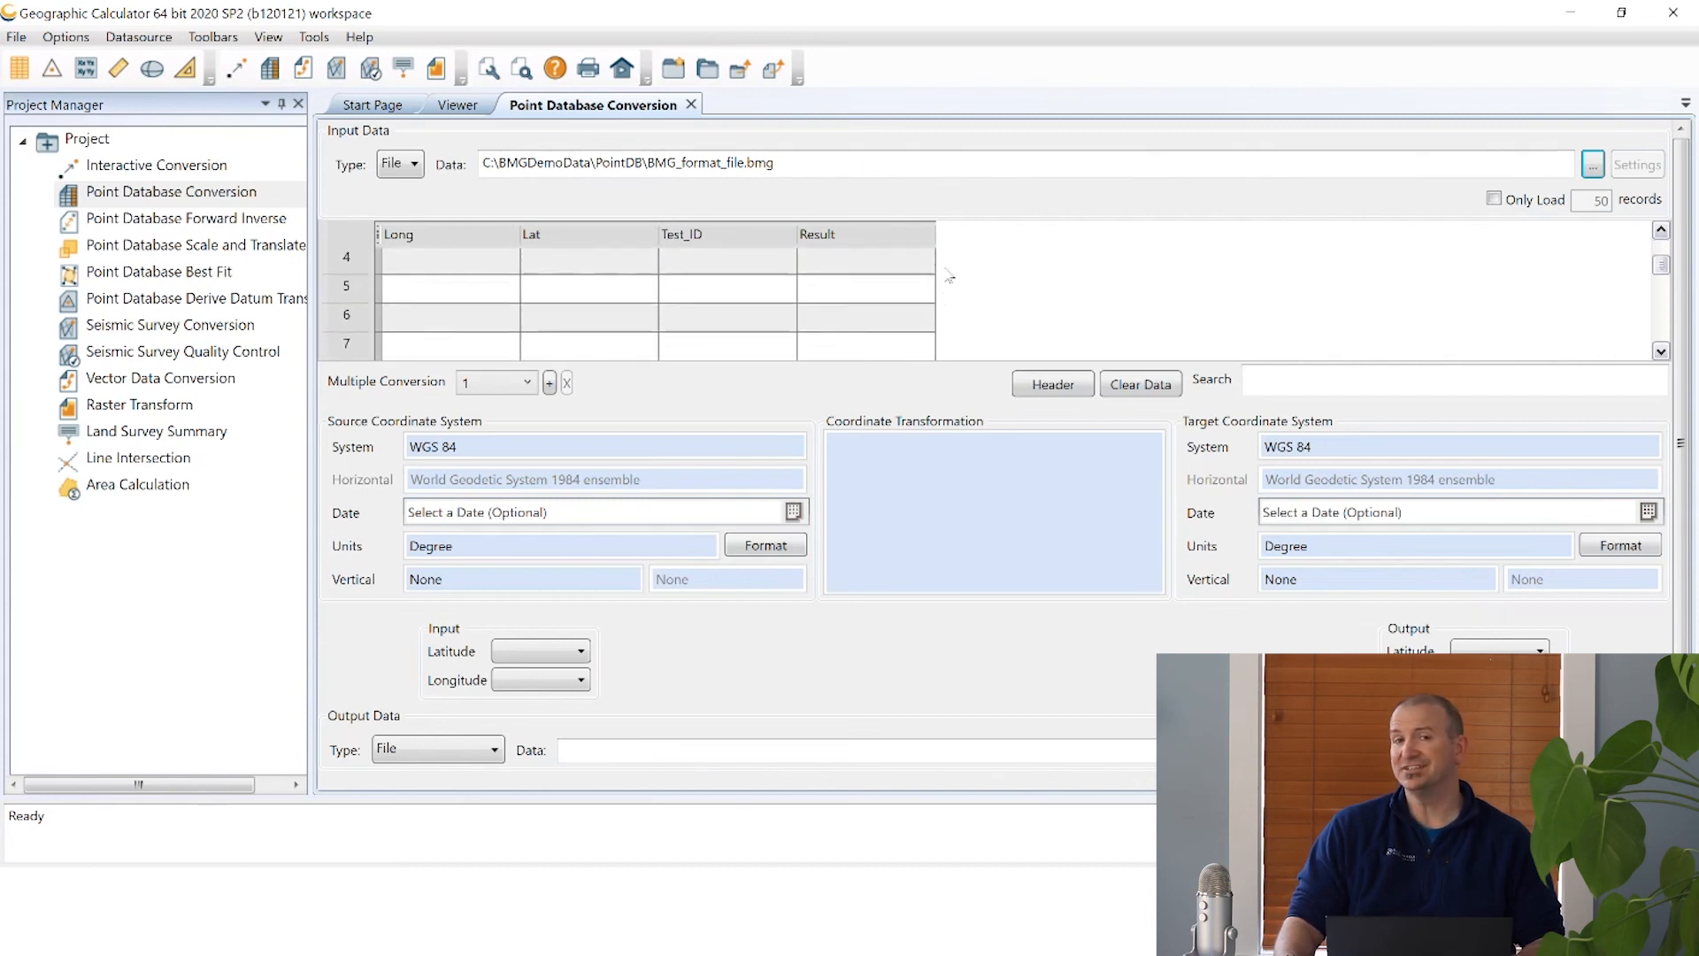
scroll(947, 275, up, 1)
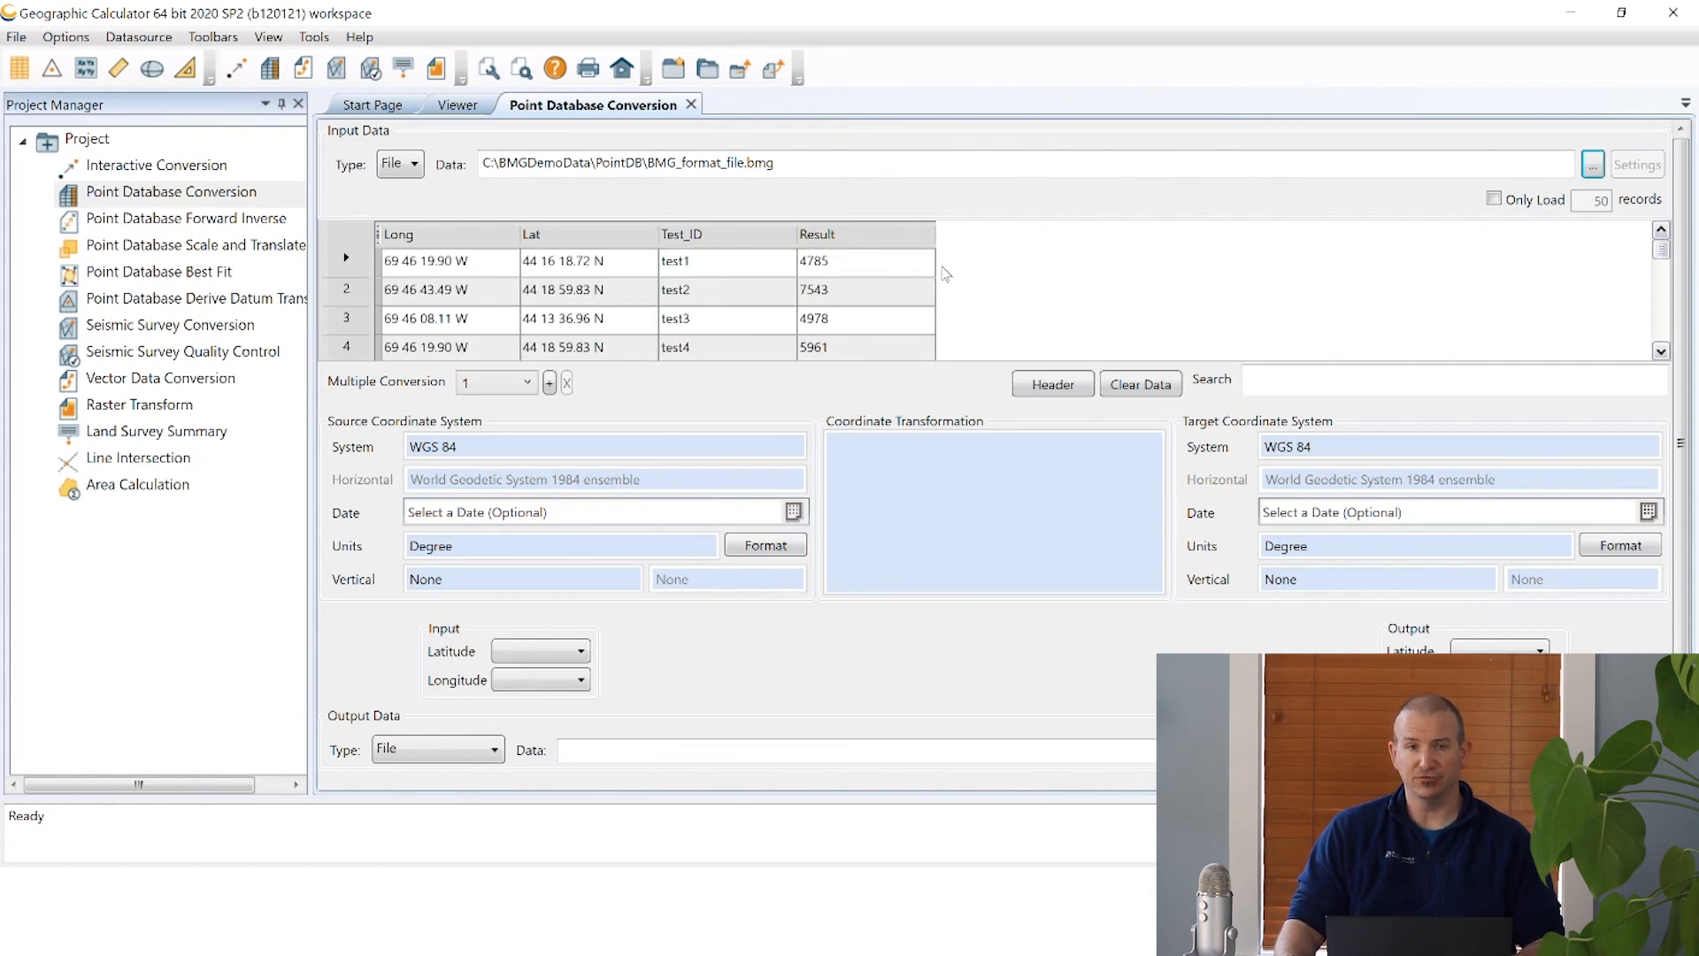